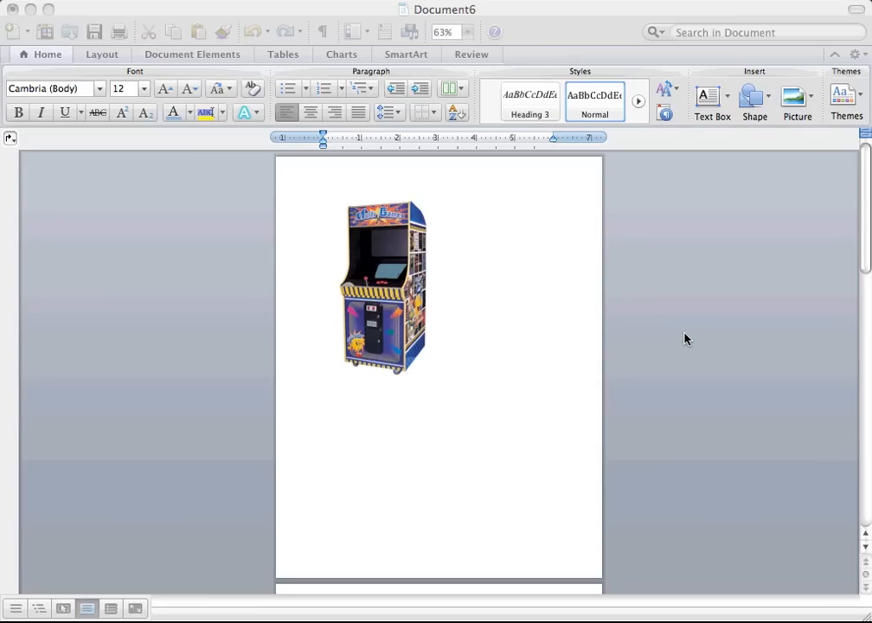
pyautogui.moveTo(864, 266); pyautogui.dragTo(836, 315)
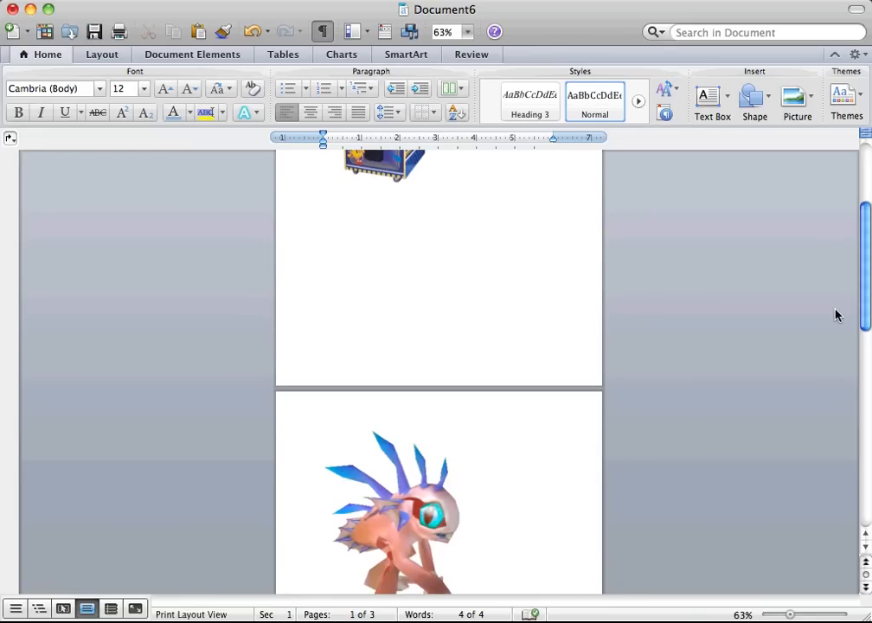
pyautogui.moveTo(864, 317); pyautogui.dragTo(862, 232)
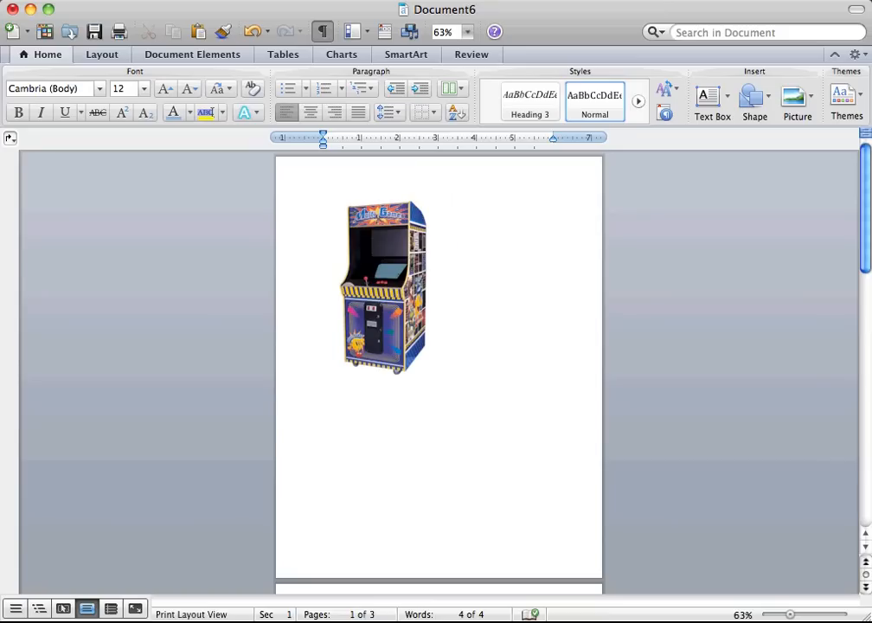
pyautogui.moveTo(865, 186); pyautogui.dragTo(808, 52)
# Set the arcade machine picture's text wrapping to Tight.
pyautogui.click(387, 283)
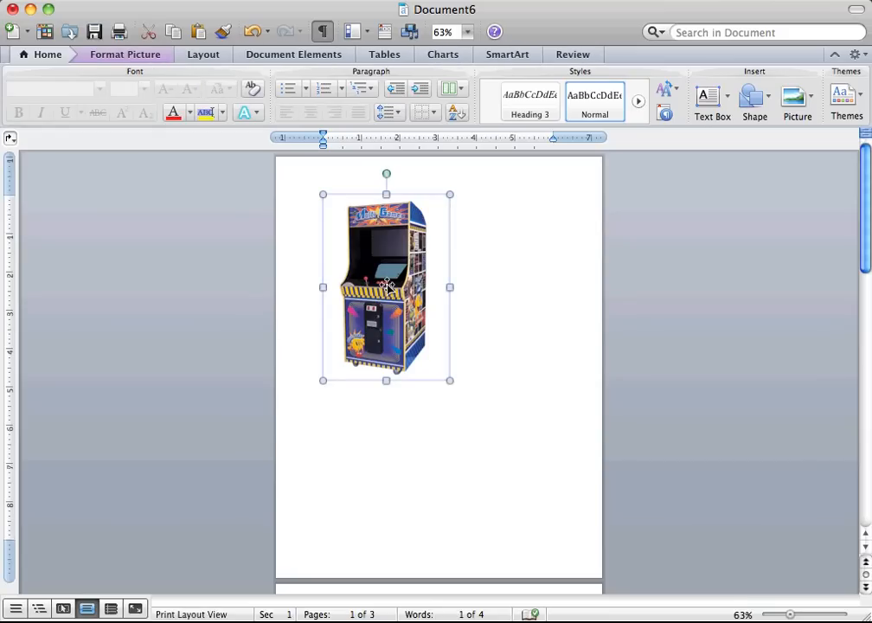
pyautogui.click(120, 55)
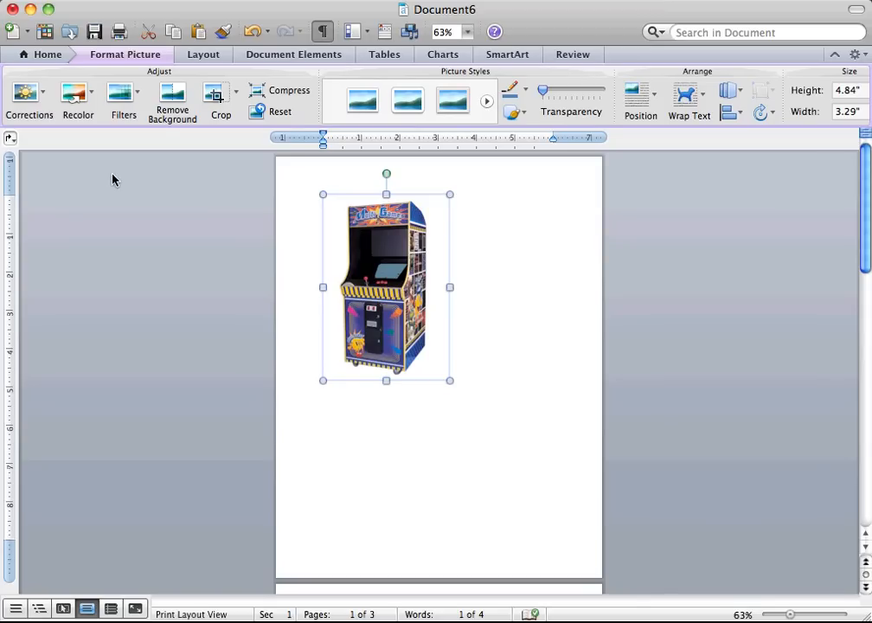
pyautogui.click(700, 108)
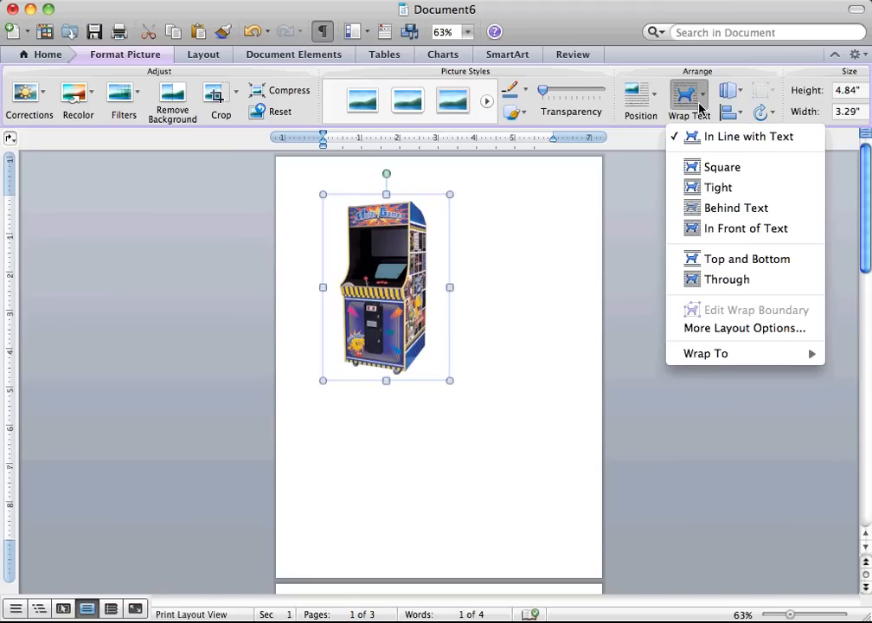
pyautogui.click(718, 198)
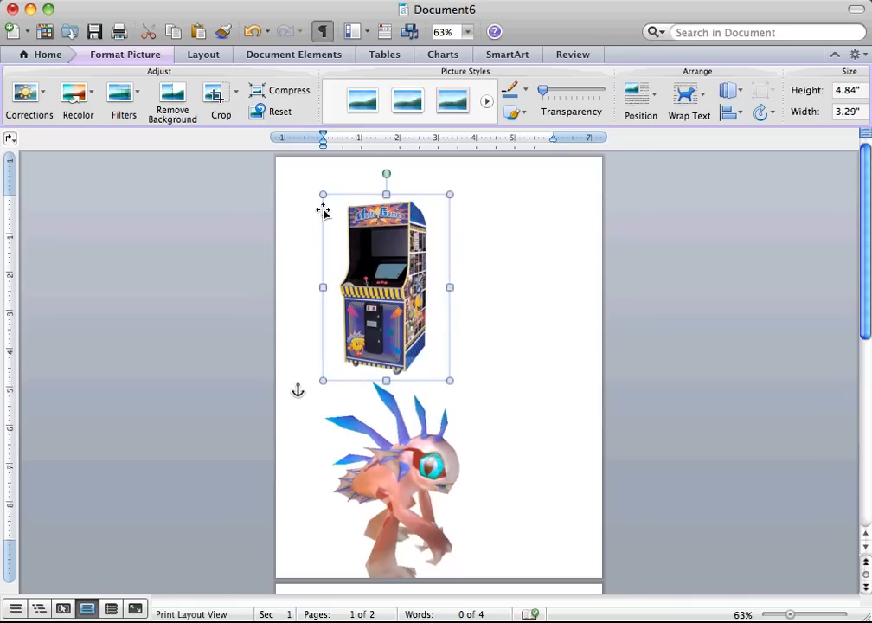
# Shrink the arcade machine picture to about 2.09" high by 1.42" wide and move it near the page's upper-left corner.
pyautogui.moveTo(323, 194); pyautogui.dragTo(400, 301)
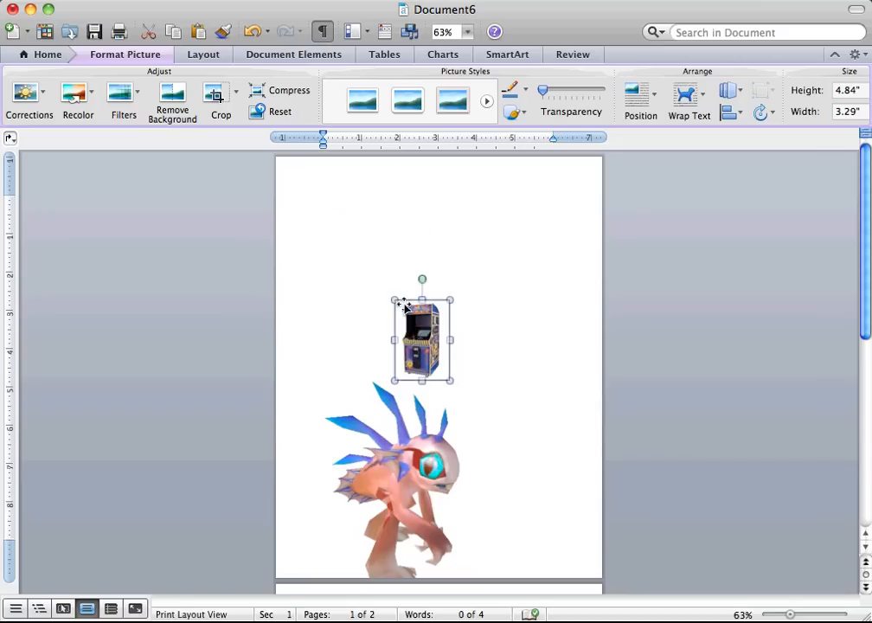
pyautogui.moveTo(429, 343); pyautogui.dragTo(372, 201)
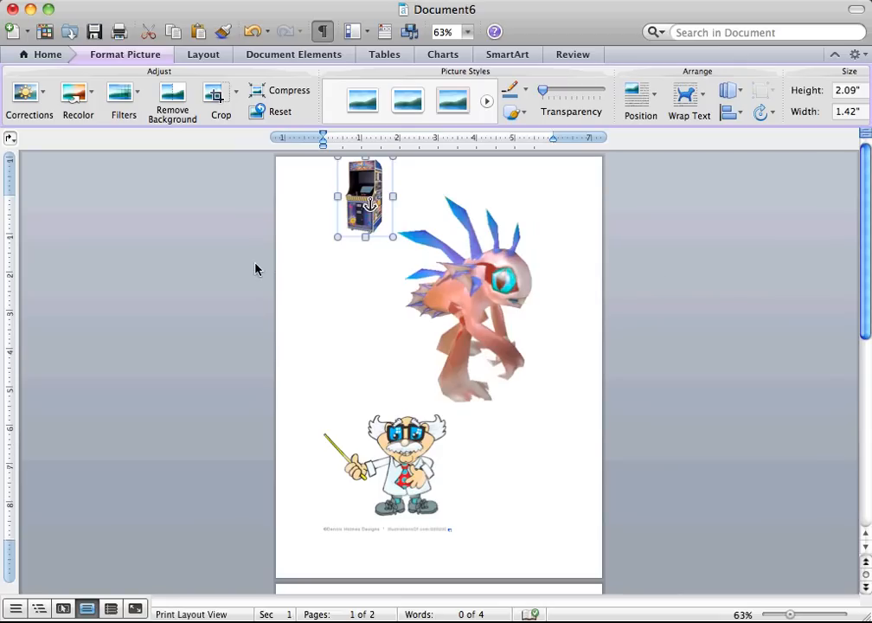
# Set the blue-finned creature picture's text wrapping to Tight and shrink it to about 2.02" high by 1.33" wide on the page's right side.
pyautogui.click(478, 307)
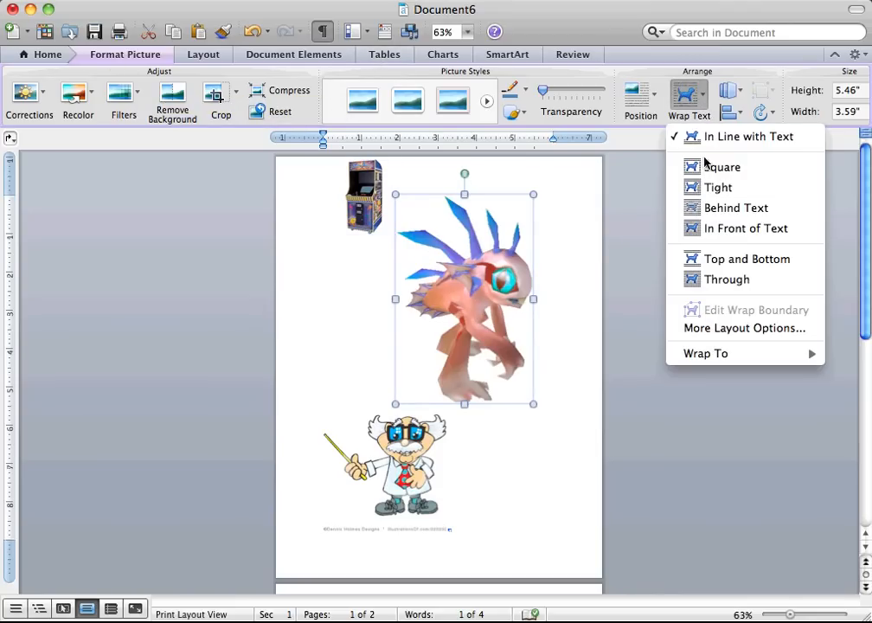
pyautogui.click(703, 187)
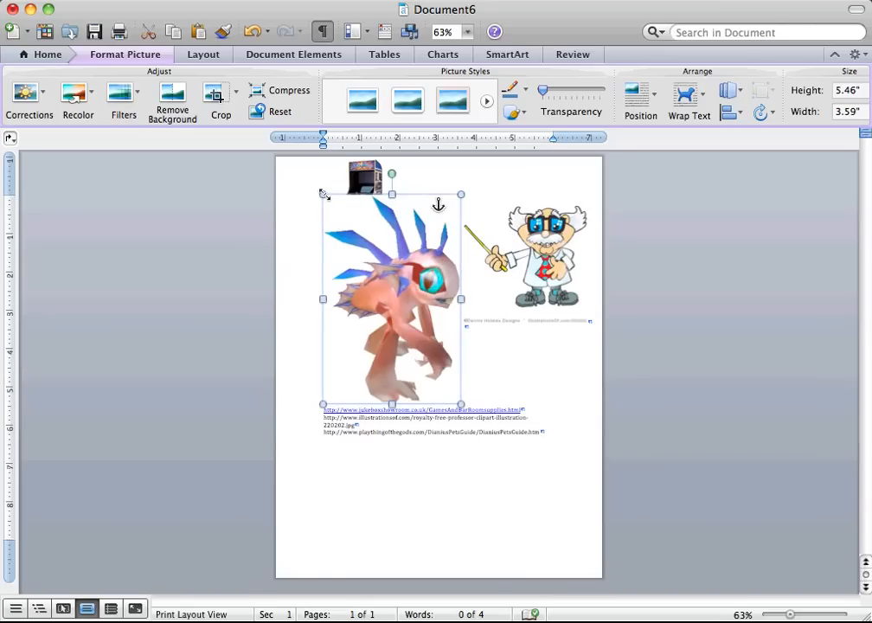
pyautogui.moveTo(324, 194); pyautogui.dragTo(533, 246)
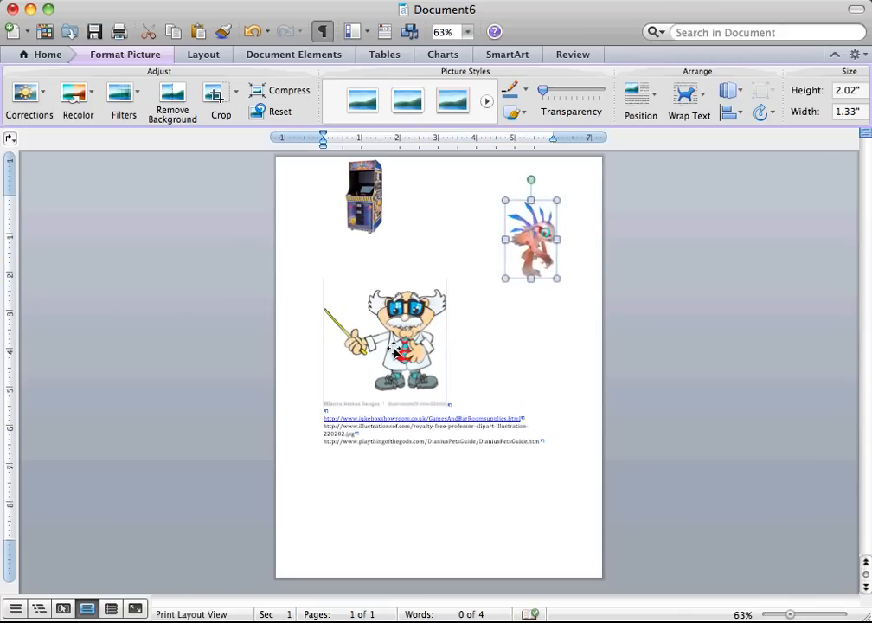
# Set the professor picture's text wrapping to Tight.
pyautogui.click(353, 386)
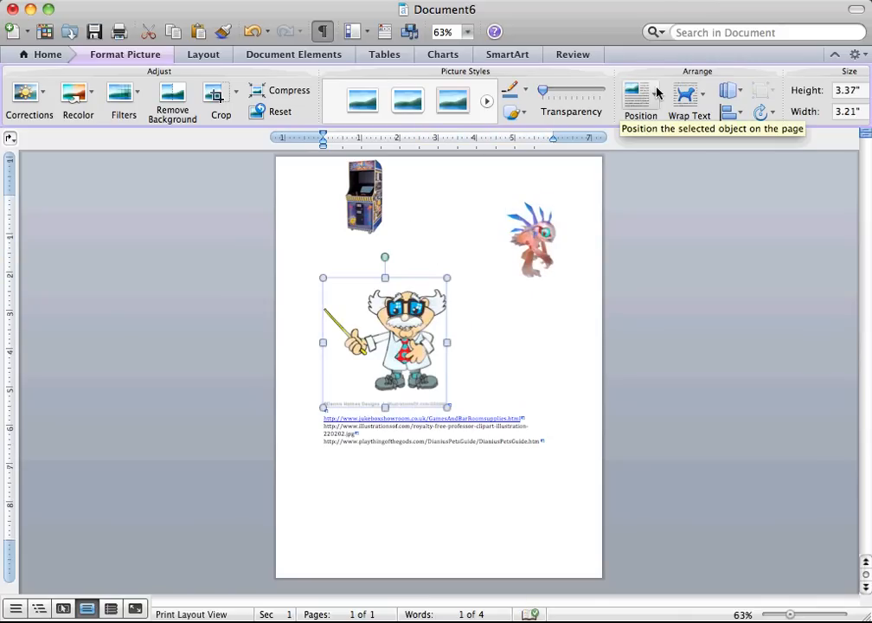
pyautogui.click(705, 102)
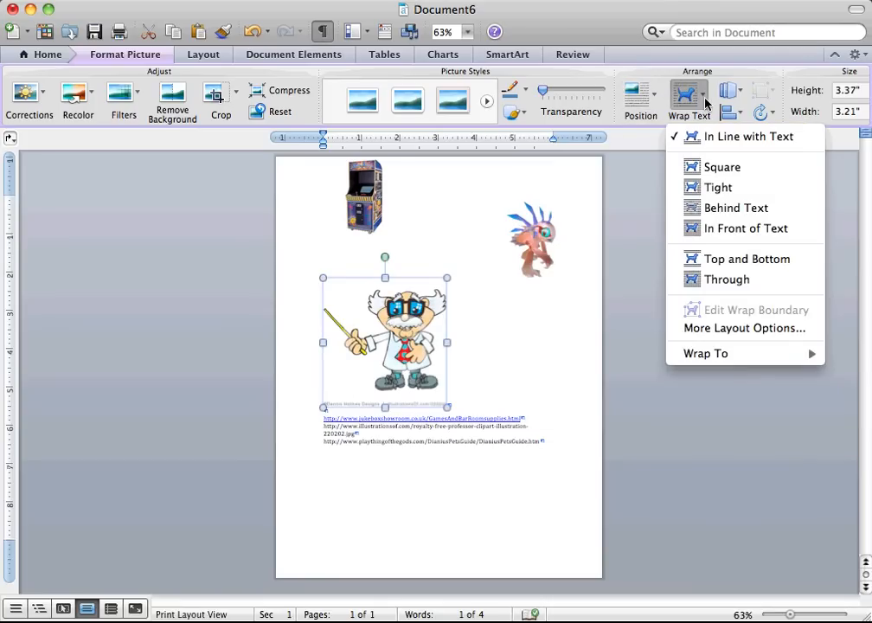
pyautogui.click(718, 187)
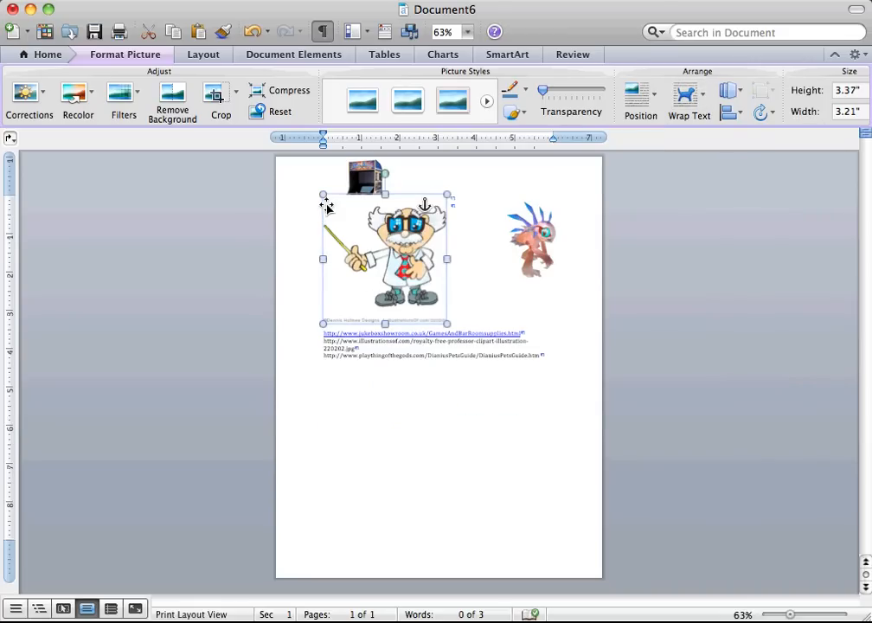
# Shrink the professor picture to about 2.12" high by 2.02" wide and move it so it partly overlaps the arcade machine.
pyautogui.moveTo(324, 195); pyautogui.dragTo(371, 240)
pyautogui.moveTo(430, 286); pyautogui.dragTo(347, 207)
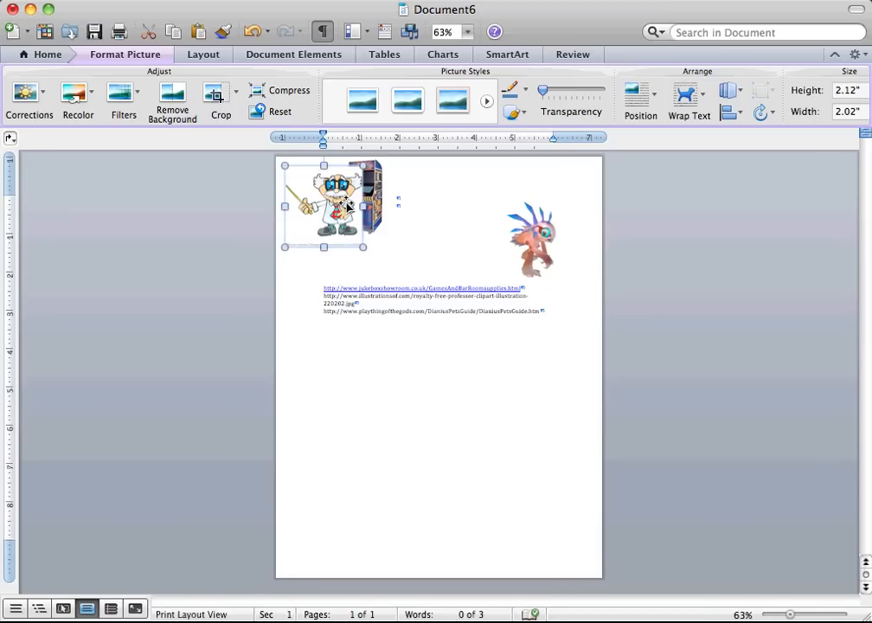
# Make the professor picture's white background transparent with Set Transparent Color.
pyautogui.click(91, 104)
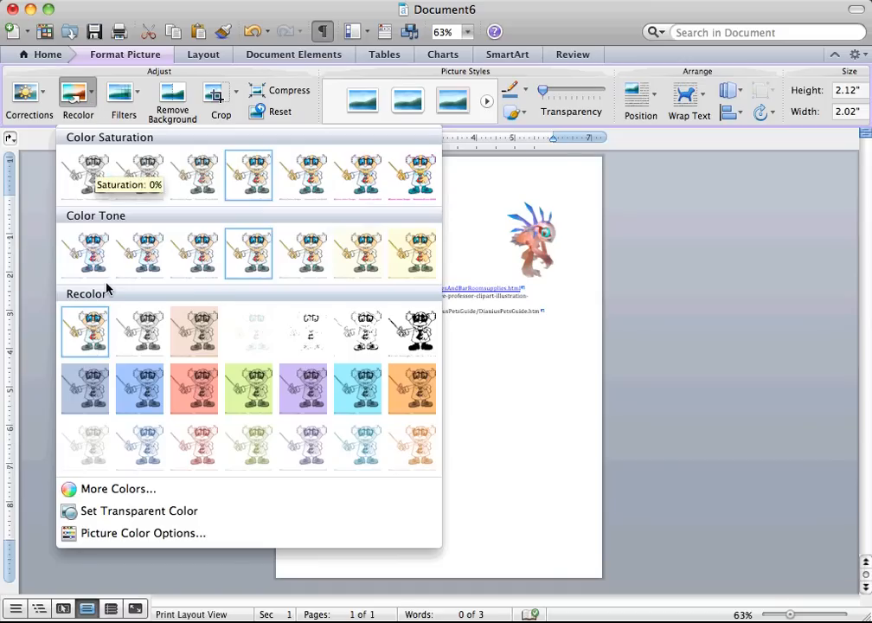
pyautogui.click(110, 520)
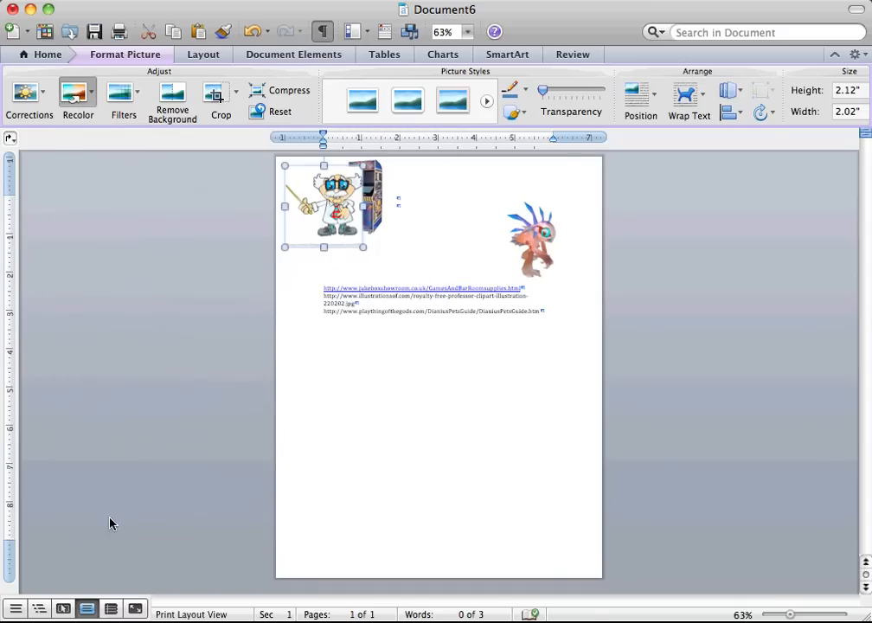
pyautogui.click(294, 235)
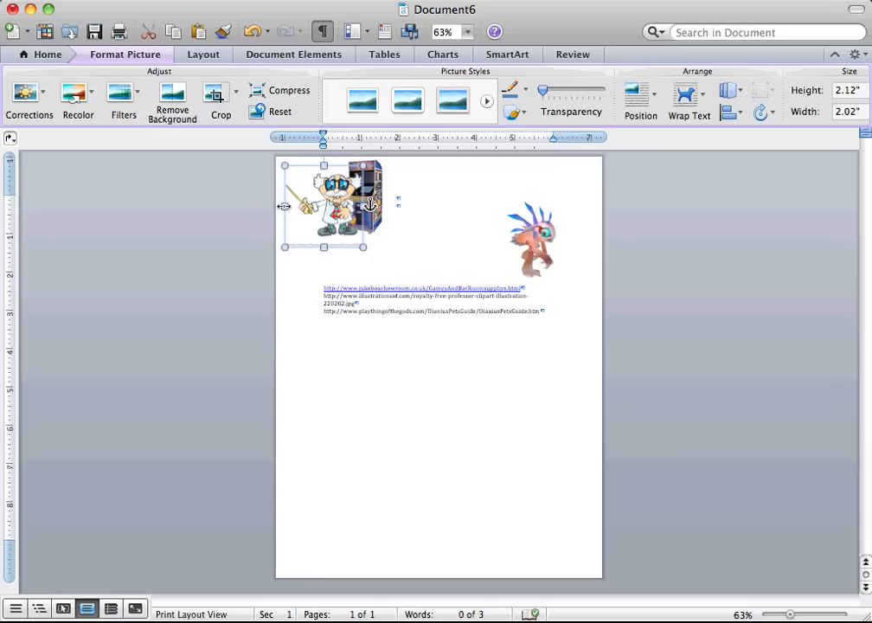
# Mirror the professor picture horizontally to about 2.24" wide and arrange it beside the arcade machine so its pointer stick overlaps the cabinet.
pyautogui.moveTo(284, 206); pyautogui.dragTo(448, 213)
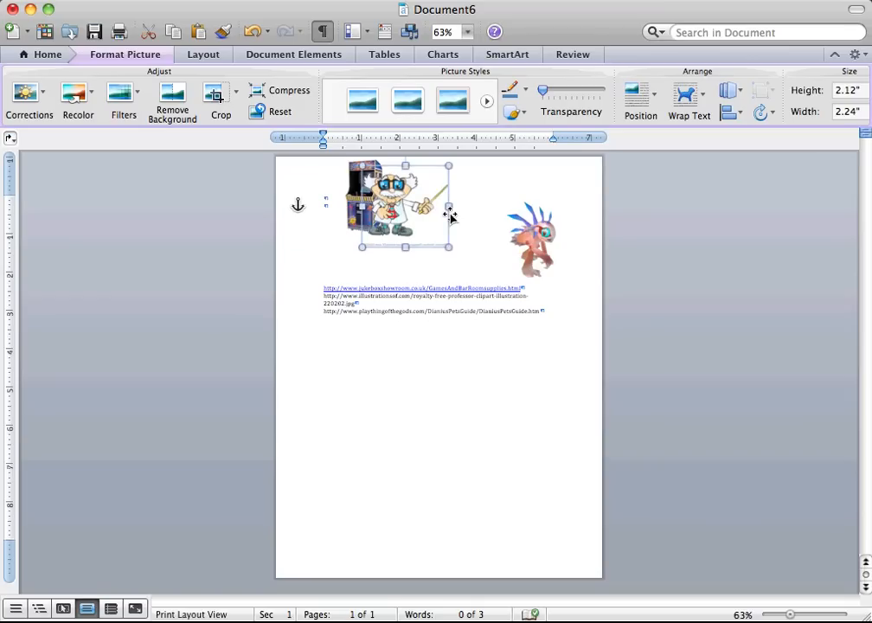
pyautogui.moveTo(410, 214); pyautogui.dragTo(350, 227)
pyautogui.click(387, 206)
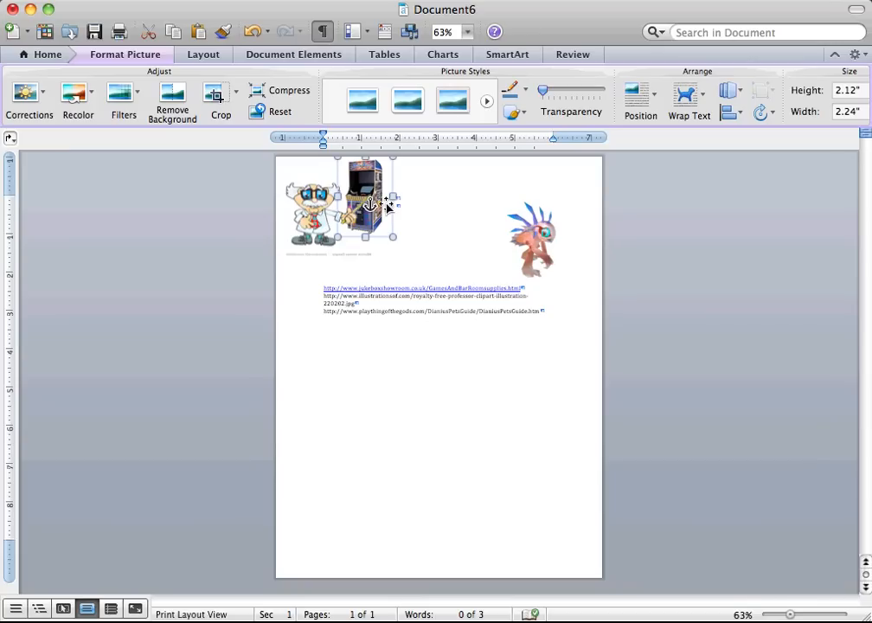
pyautogui.moveTo(389, 195); pyautogui.dragTo(393, 195)
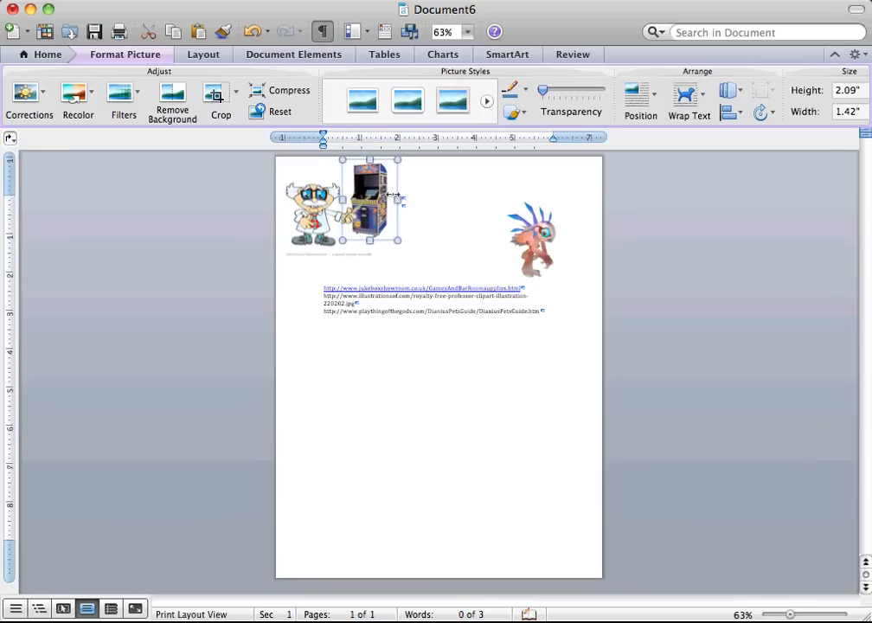
# Crop the copyright caption off the bottom edge of the professor picture, working at 125% zoom.
pyautogui.click(346, 207)
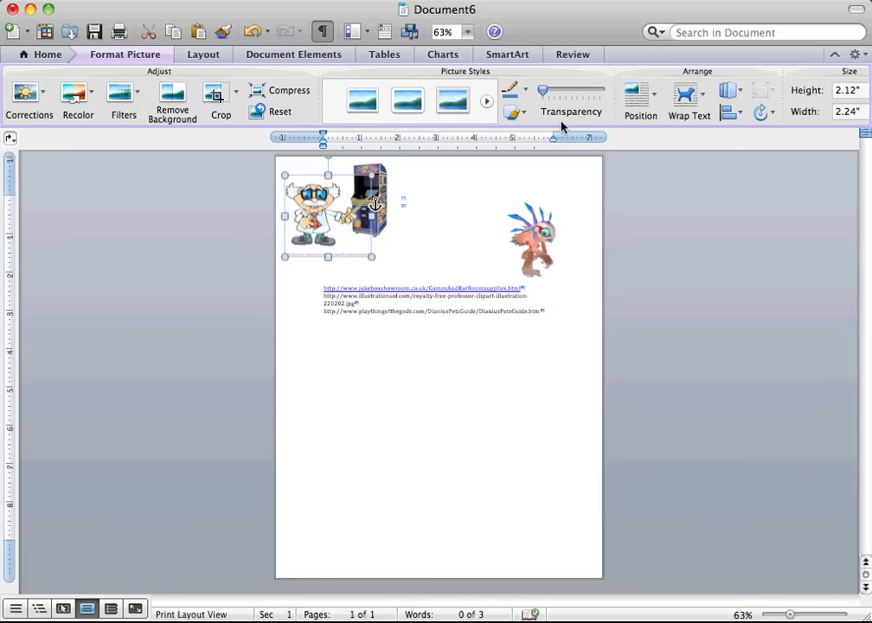
pyautogui.click(467, 33)
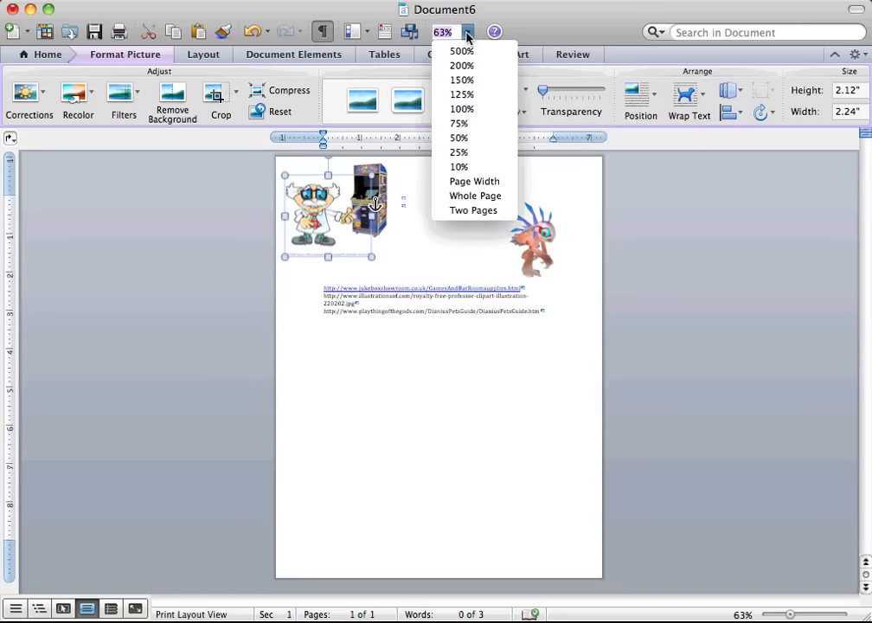
pyautogui.click(462, 94)
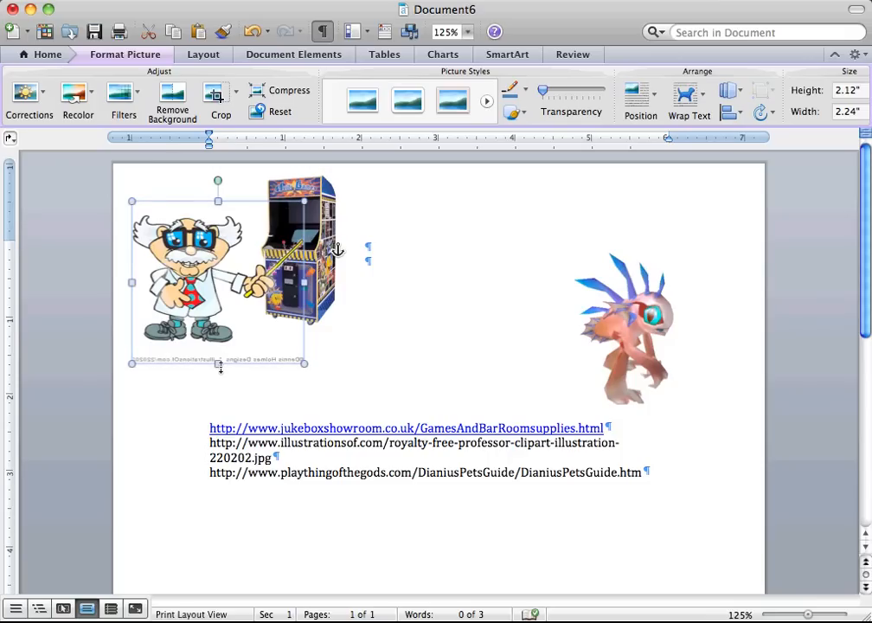
pyautogui.click(218, 95)
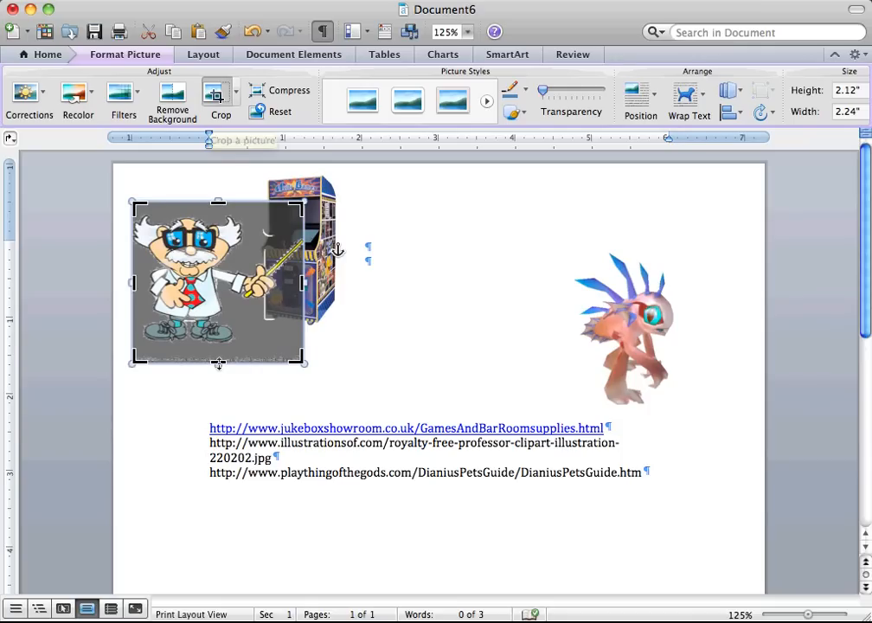
pyautogui.moveTo(218, 363); pyautogui.dragTo(218, 347)
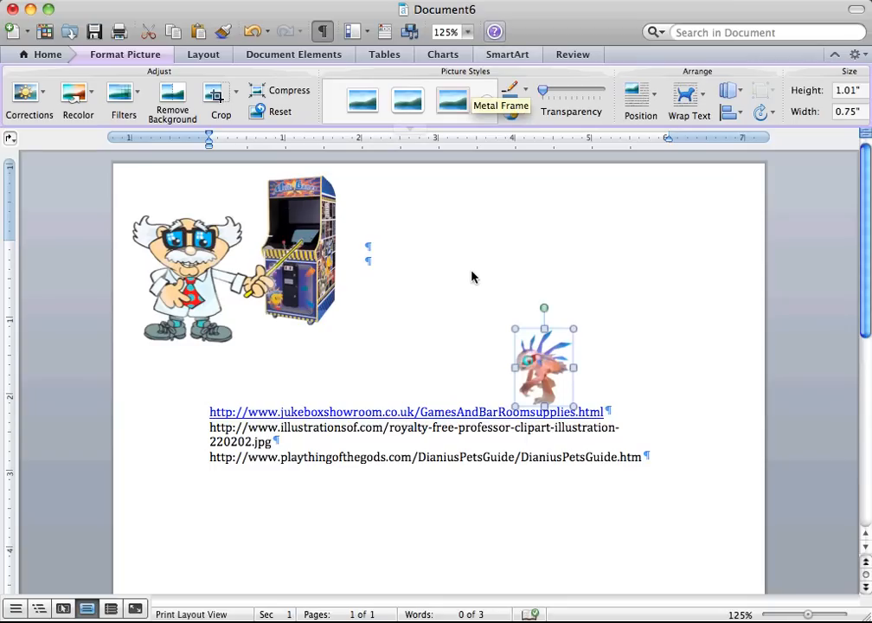
# Make the creature picture's white background transparent and move the creature in front of the arcade machine's lower-right corner.
pyautogui.click(83, 98)
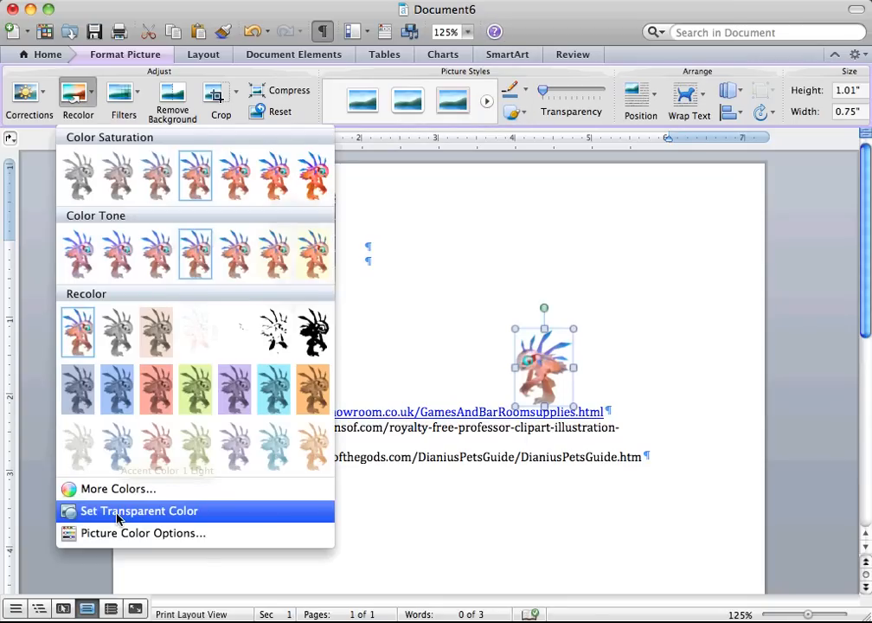
pyautogui.click(119, 512)
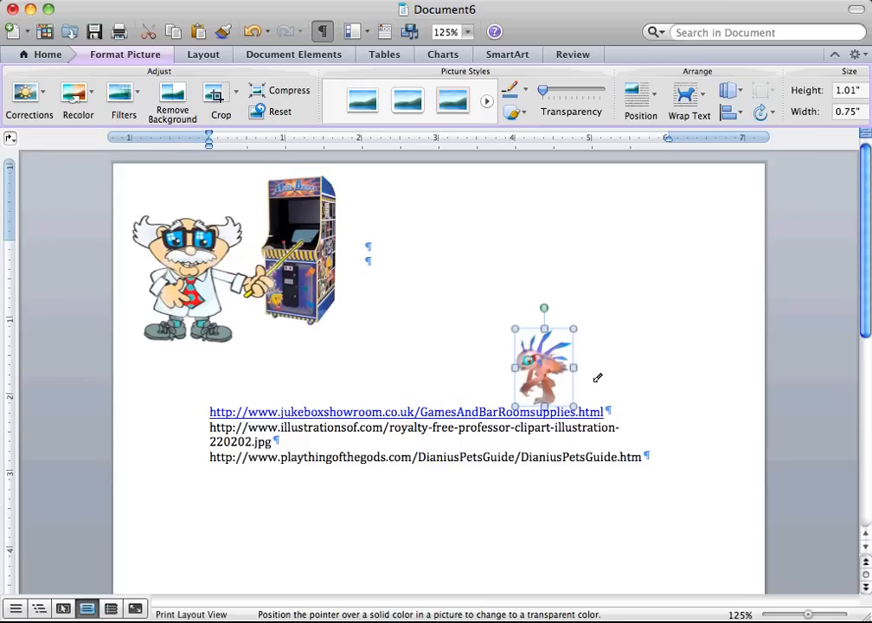
pyautogui.click(567, 389)
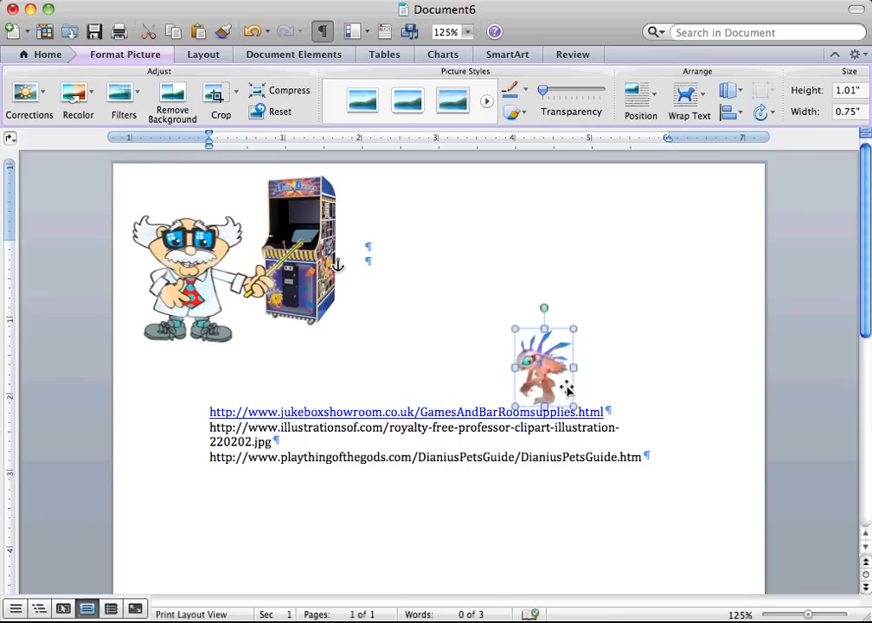
pyautogui.moveTo(567, 390); pyautogui.dragTo(316, 309)
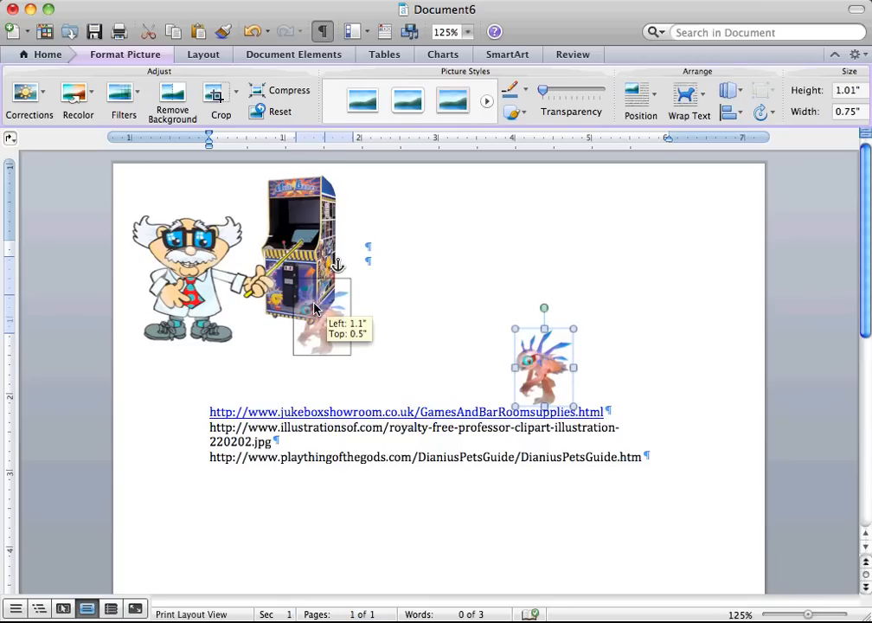
pyautogui.moveTo(316, 309); pyautogui.dragTo(316, 309)
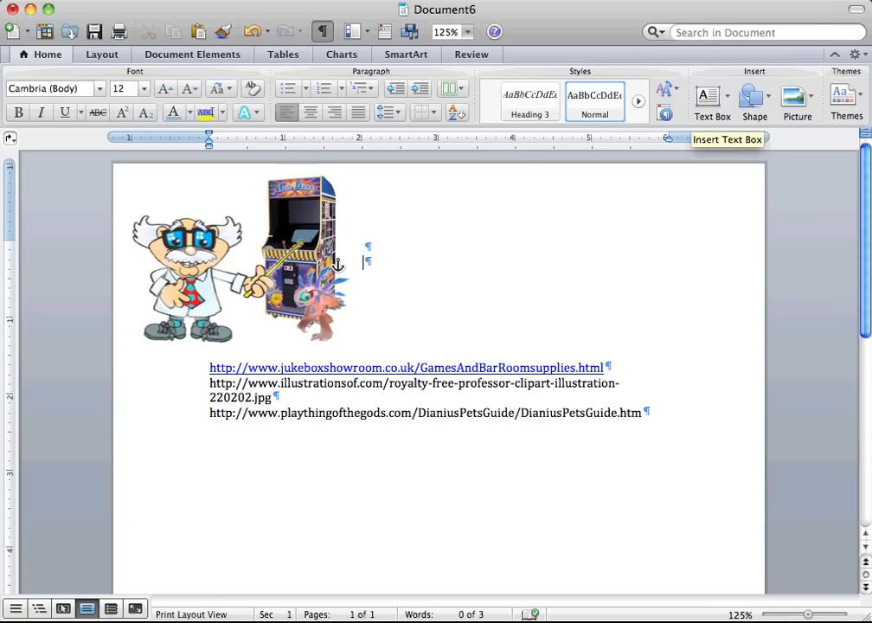
pyautogui.press('super+z')
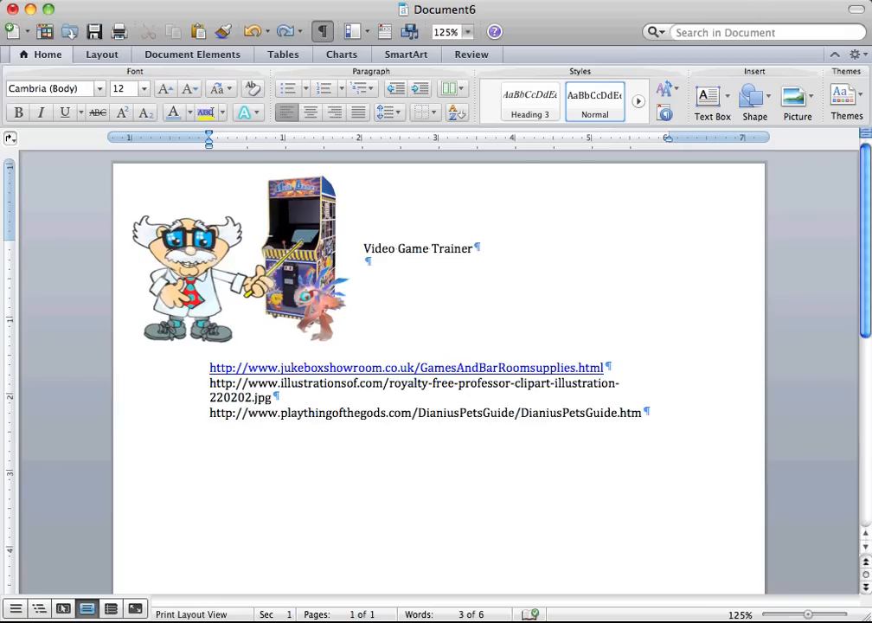
pyautogui.moveTo(474, 248); pyautogui.dragTo(384, 253)
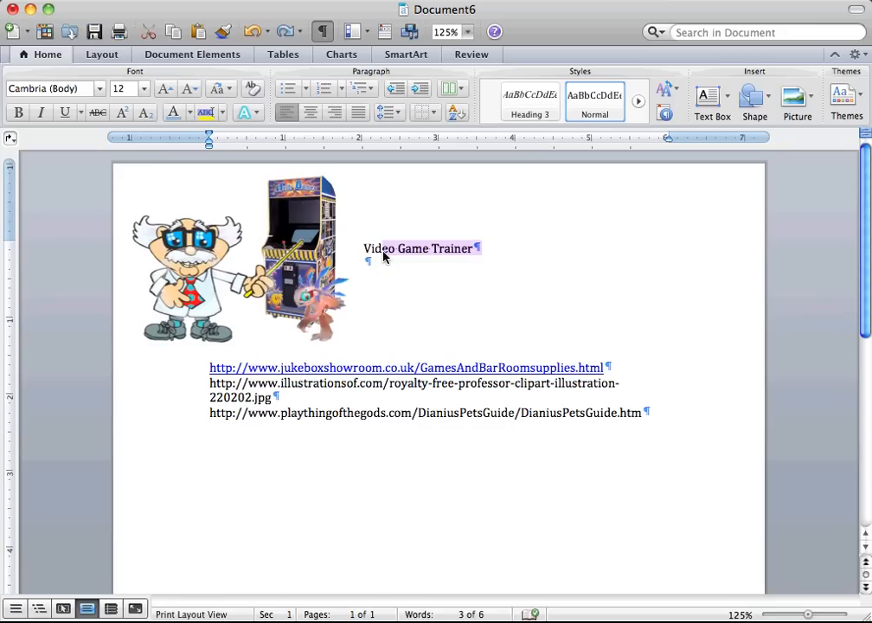
pyautogui.press('BackSpace')
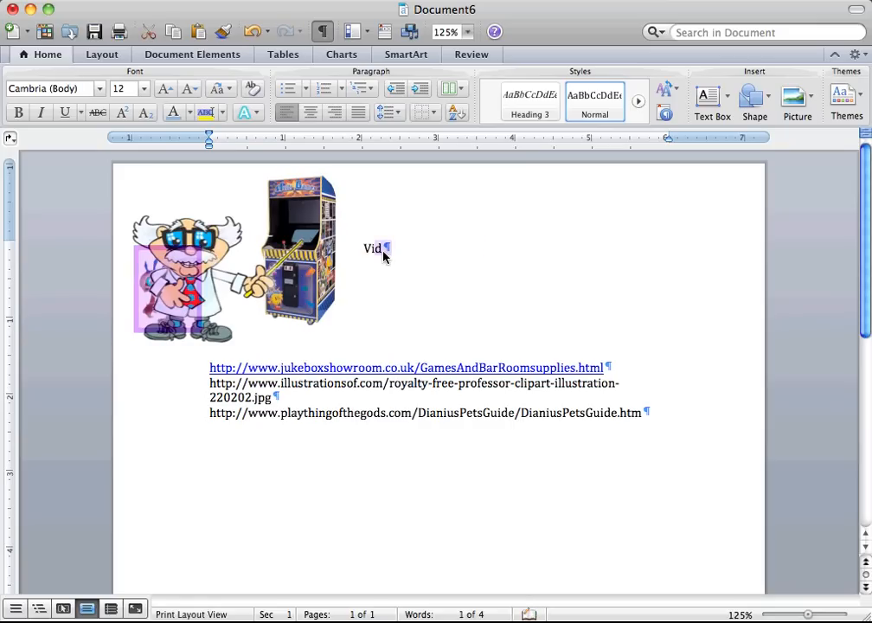
pyautogui.click(383, 252)
pyautogui.doubleClick(385, 251)
pyautogui.click(372, 249)
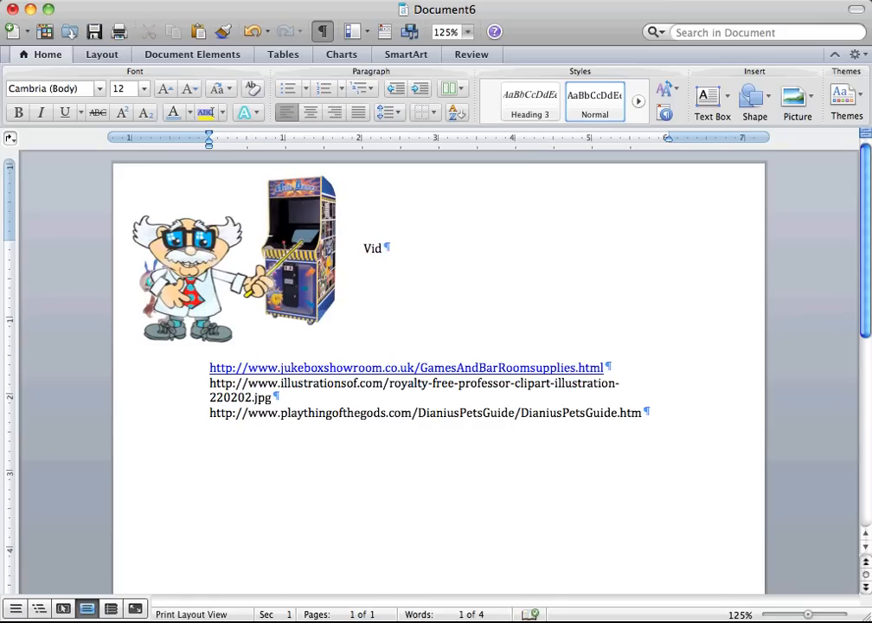
pyautogui.press('super+z')
pyautogui.press('super+z')
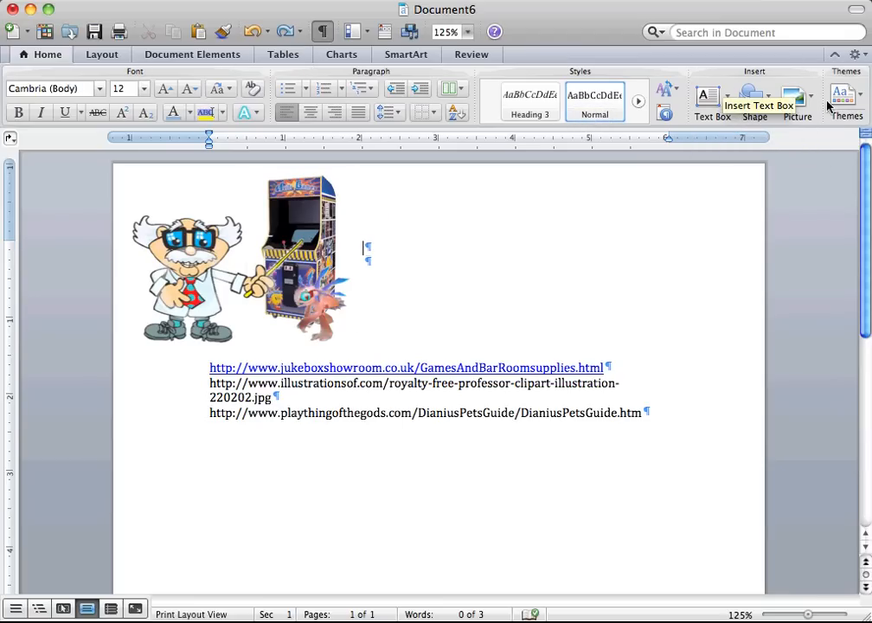
# Insert a horizontal text box about 2.6" wide and move it clear of the arcade machine and creature.
pyautogui.click(709, 91)
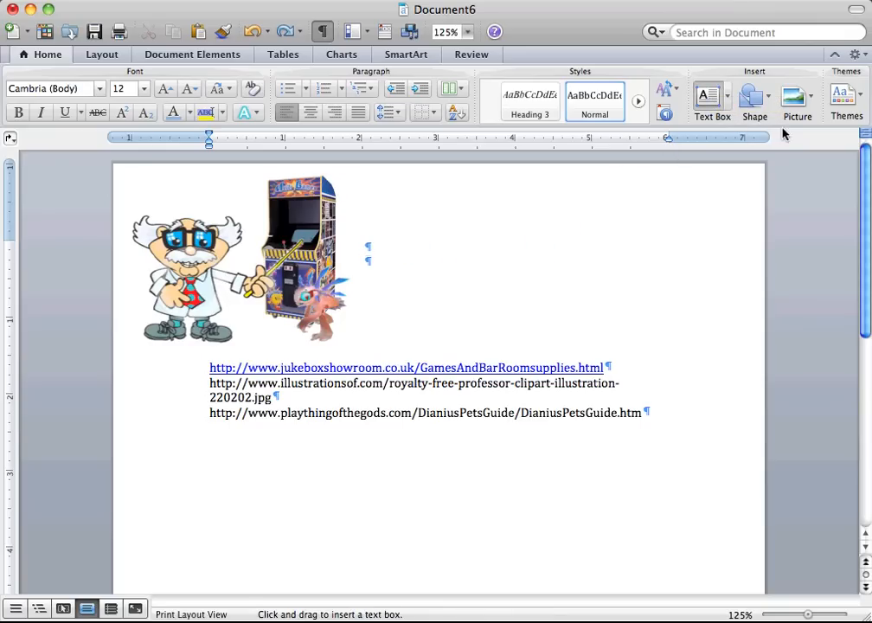
pyautogui.click(729, 102)
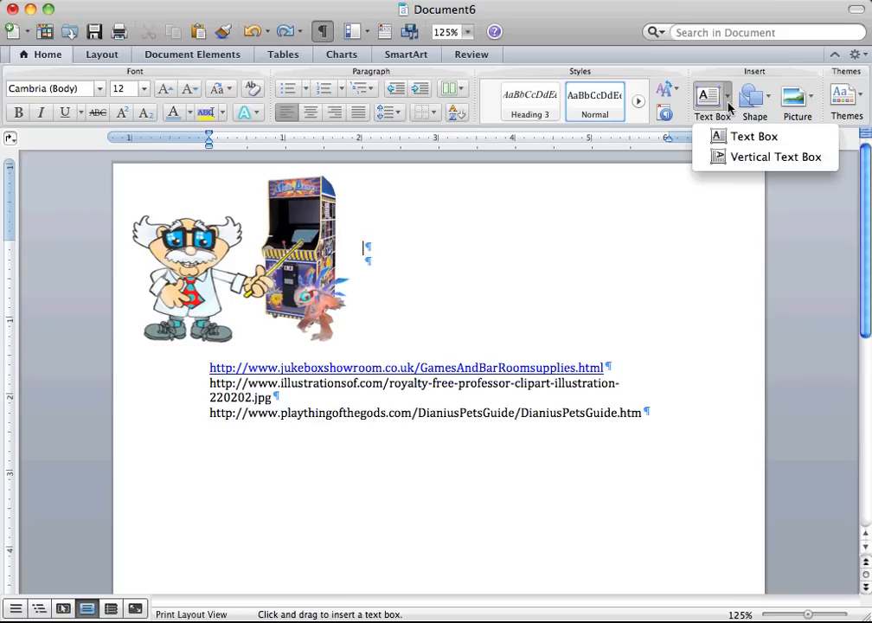
pyautogui.click(686, 69)
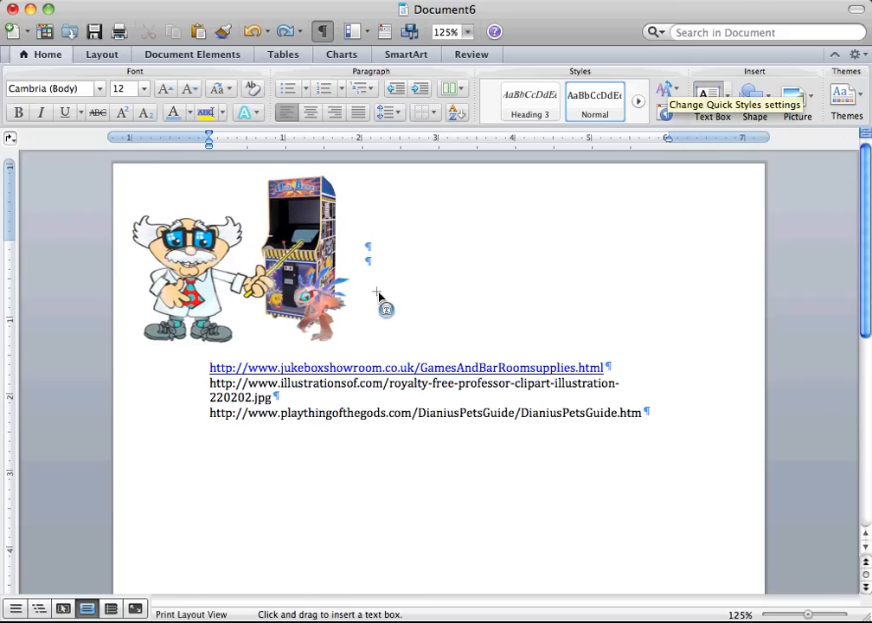
pyautogui.moveTo(362, 212); pyautogui.dragTo(563, 326)
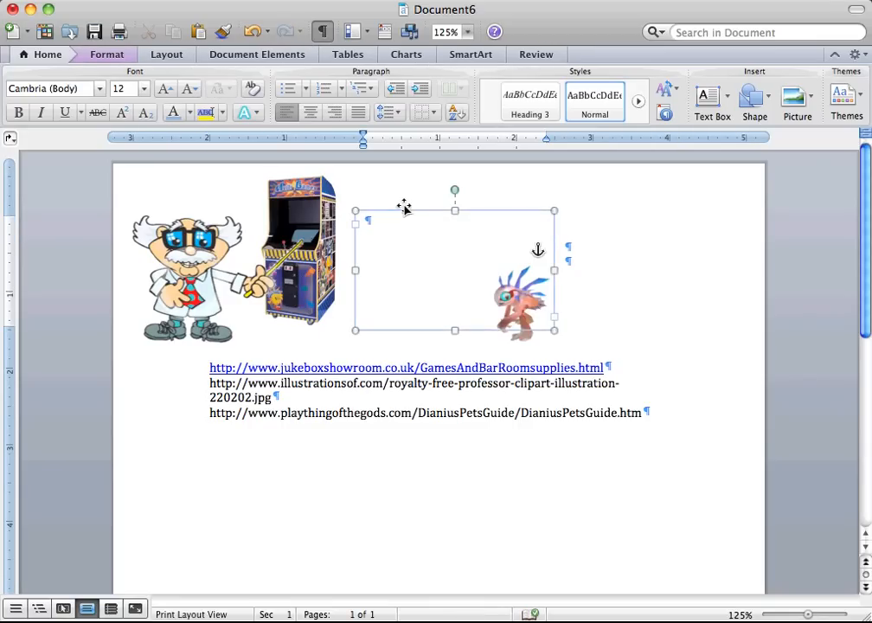
pyautogui.moveTo(403, 207); pyautogui.dragTo(457, 205)
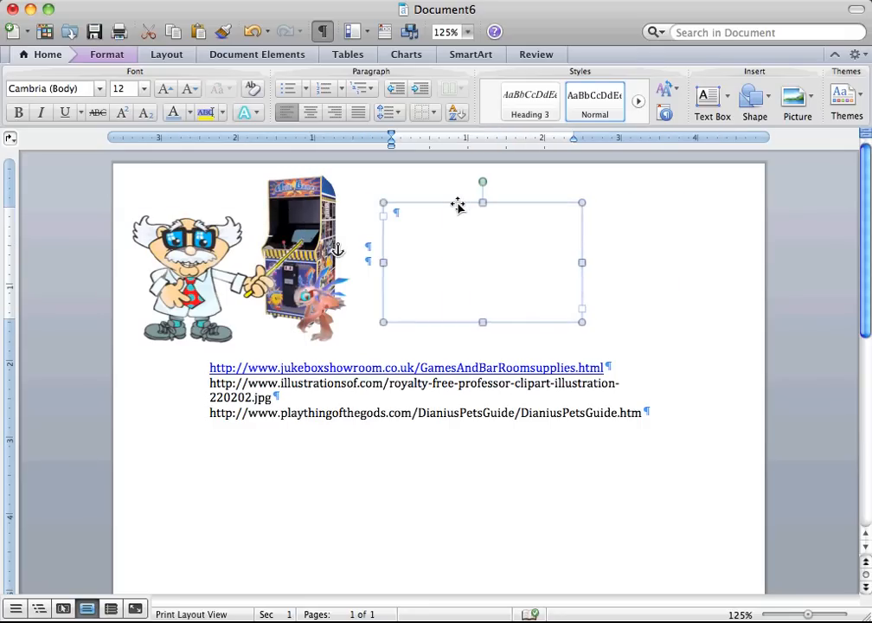
# Set the font in the empty text box to namco regular.
pyautogui.click(389, 215)
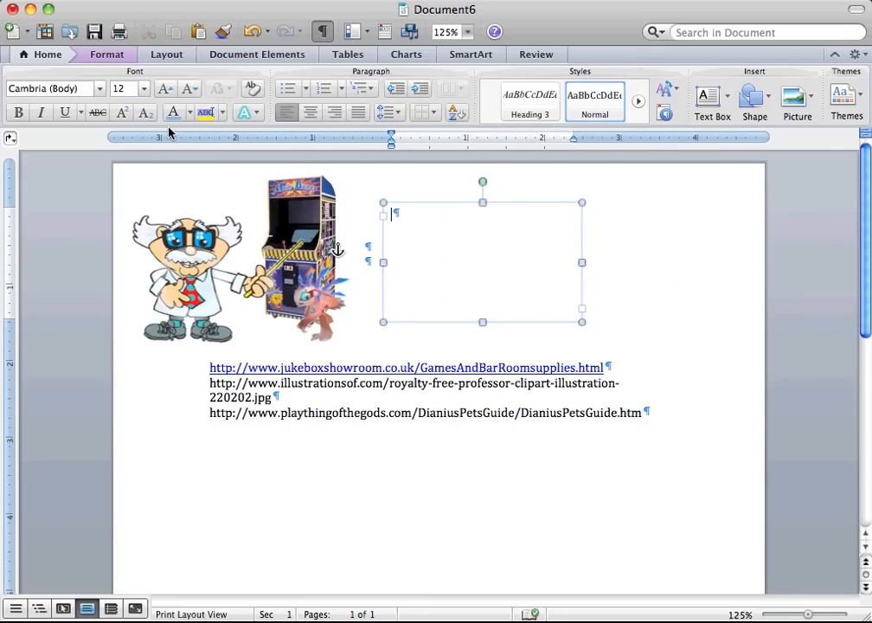
pyautogui.click(99, 91)
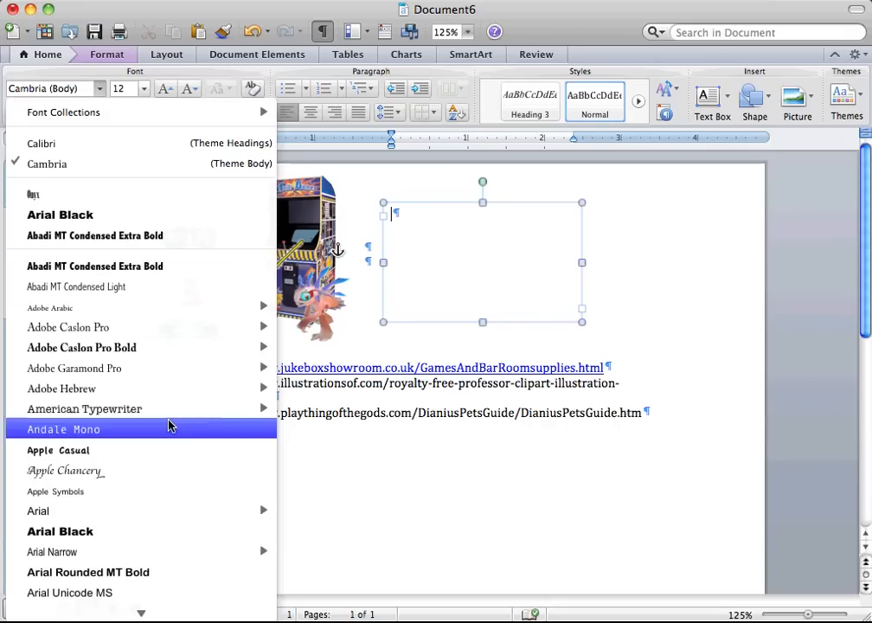
pyautogui.moveTo(124, 616)
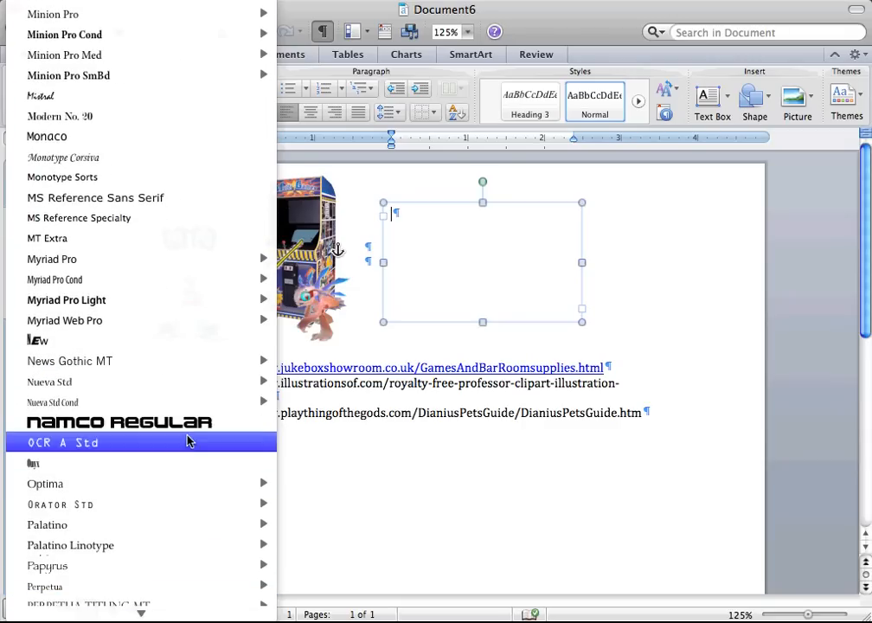
pyautogui.click(192, 421)
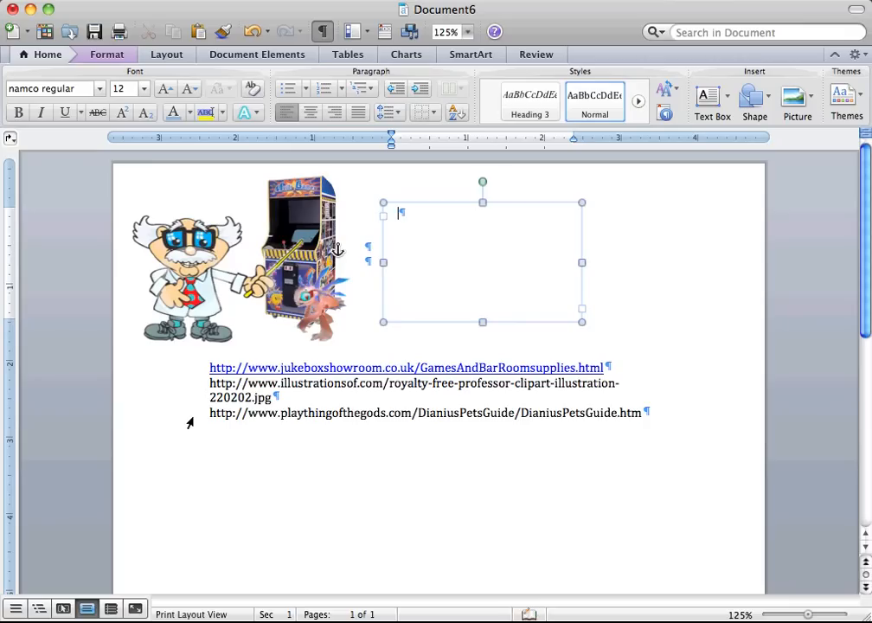
# Enter the title "VIDEO GAME TRAINER" in the text box and add a full-width border line beneath it.
pyautogui.write('IDEO')
pyautogui.press('BackSpace')
pyautogui.press('BackSpace')
pyautogui.press('BackSpace')
pyautogui.press('BackSpace')
pyautogui.write('IDEO')
pyautogui.press('BackSpace')
pyautogui.press('BackSpace')
pyautogui.press('BackSpace')
pyautogui.press('BackSpace')
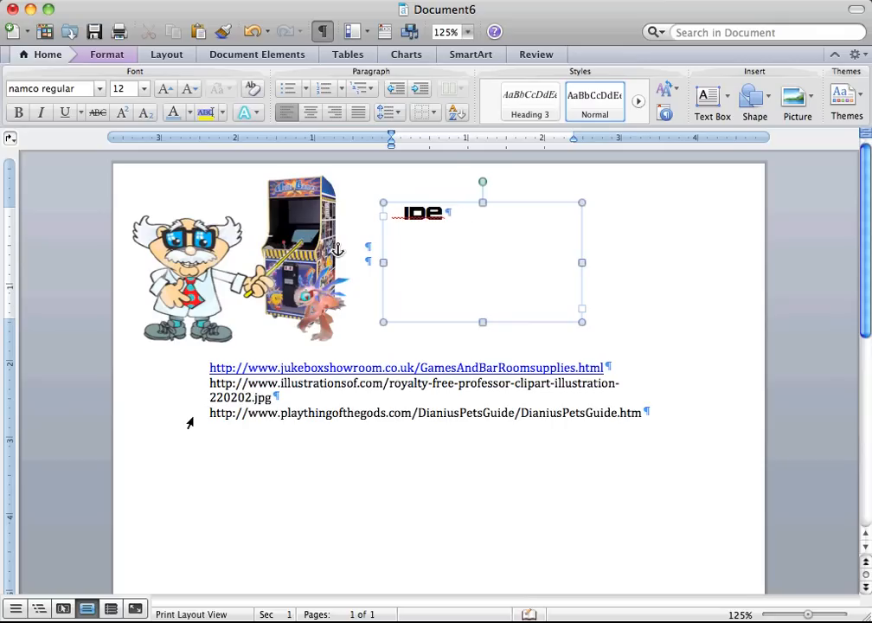
pyautogui.write('VID')
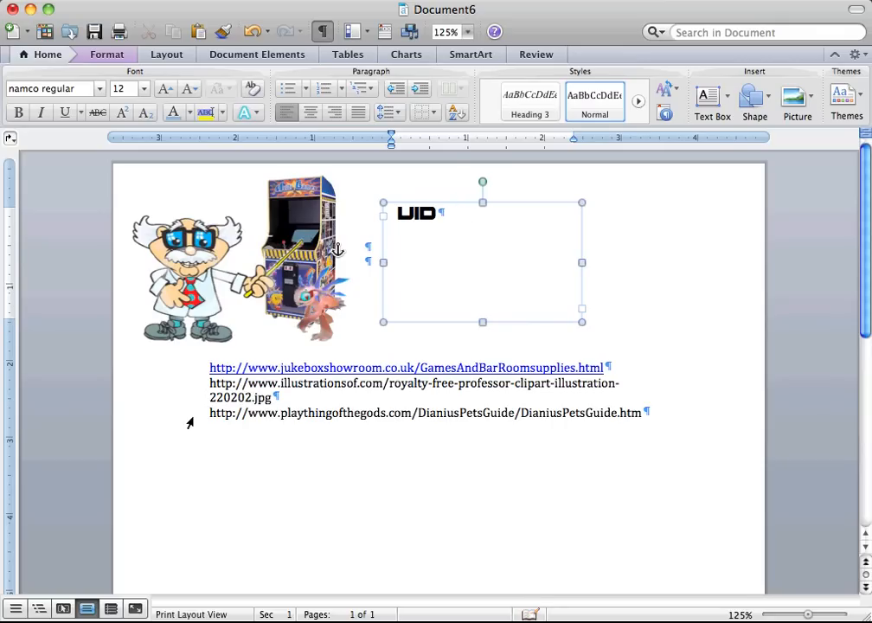
pyautogui.write('EO GAME TRAIN')
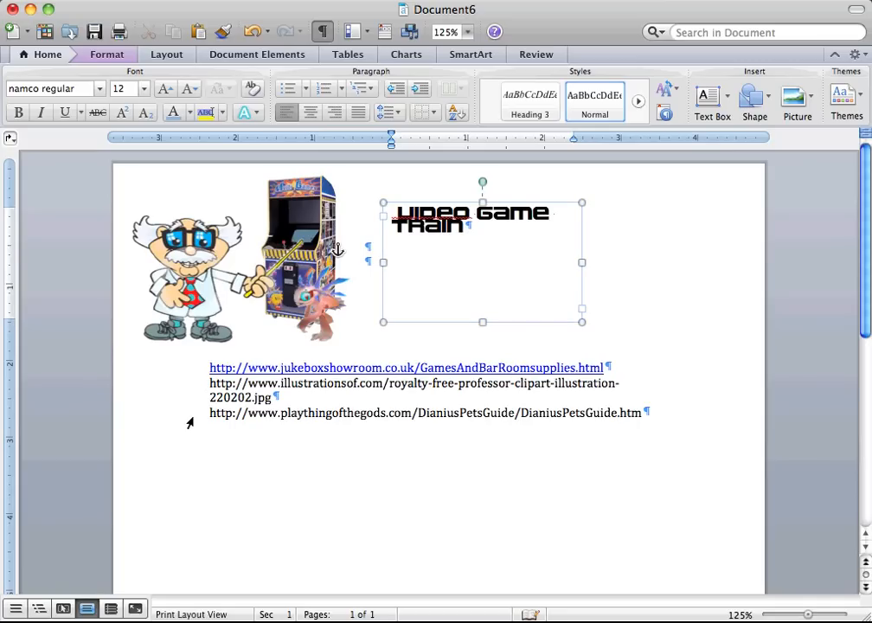
pyautogui.write('ER')
pyautogui.press('Return')
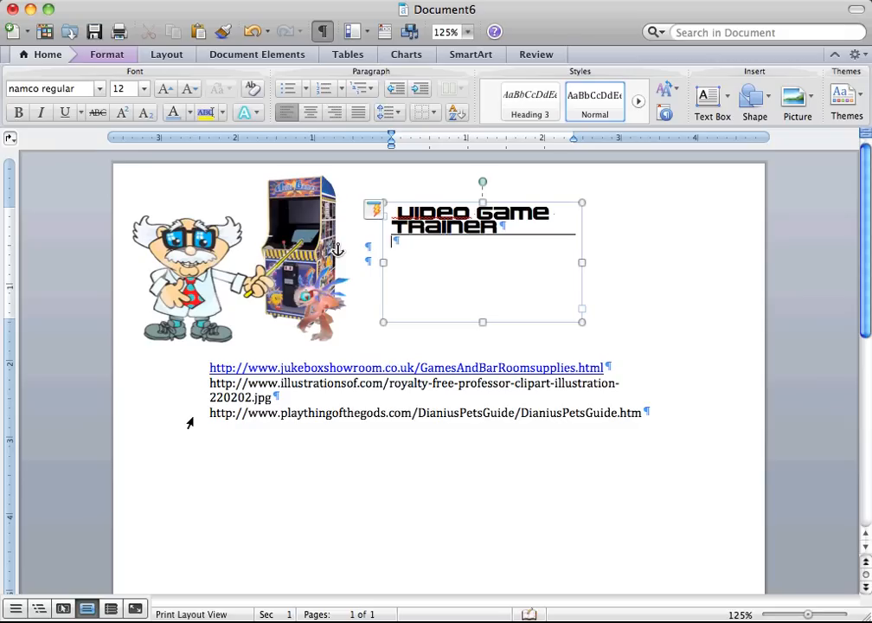
# Set the font of the empty line below the title to Arial, size 11.
pyautogui.click(100, 89)
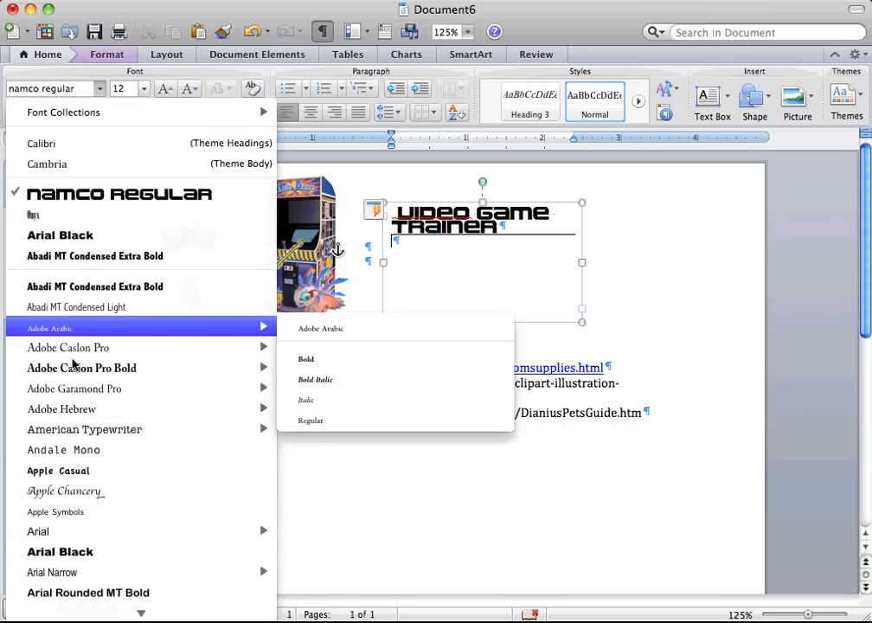
pyautogui.click(198, 202)
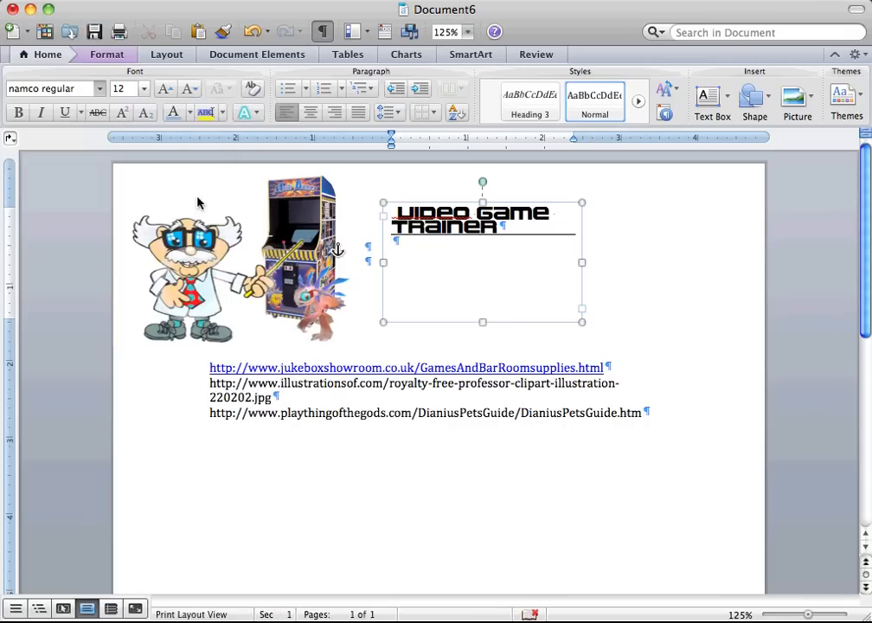
pyautogui.click(187, 90)
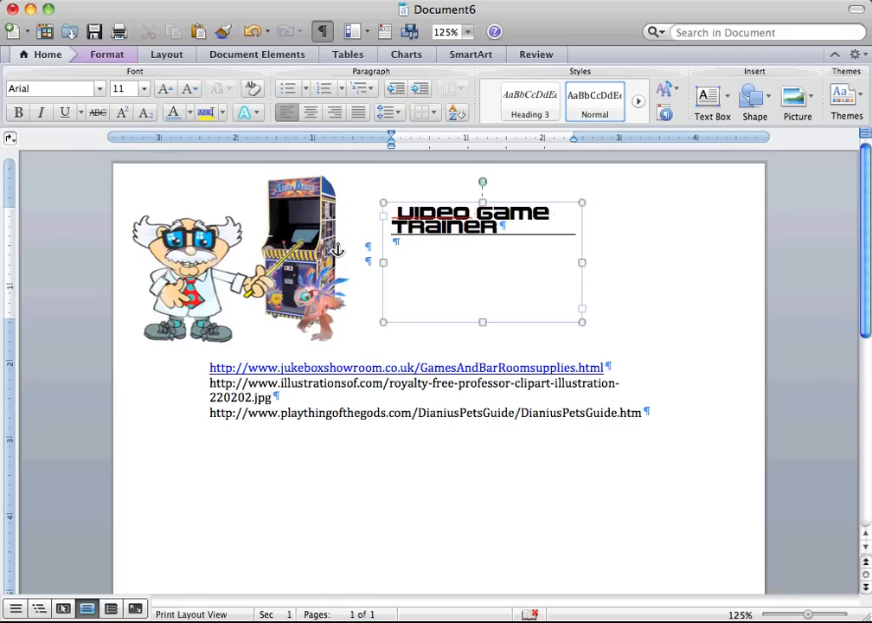
# Enter the building and university name of the business address on two lines below the title.
pyautogui.write('301A Dunkle Hall')
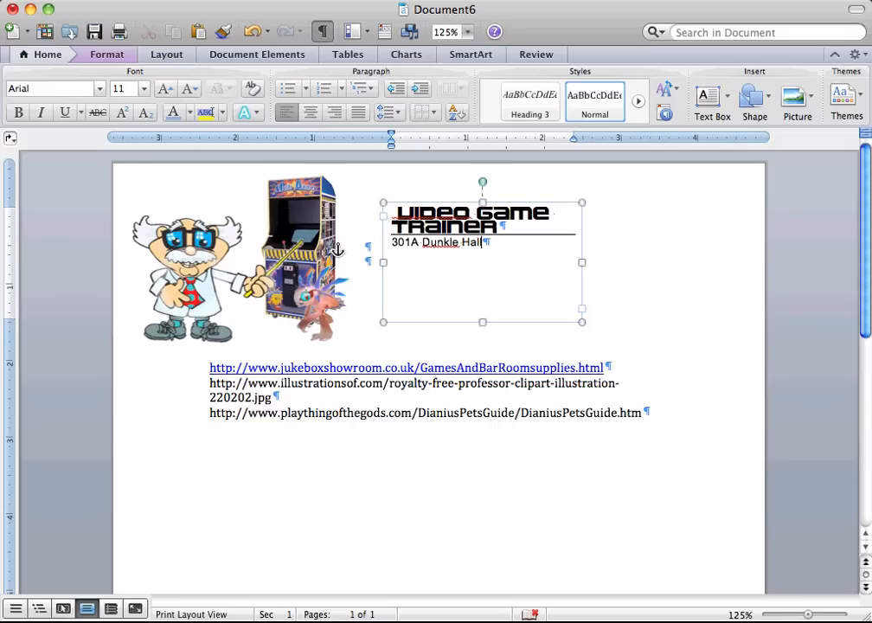
pyautogui.hotkey('shift', 'Return')
pyautogui.write('Frostburg ')
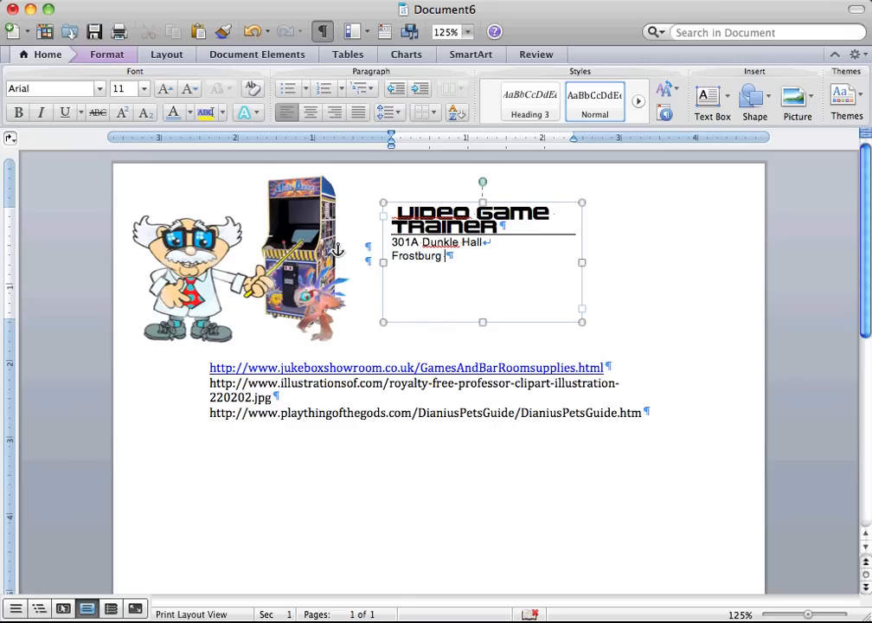
pyautogui.write('State Univ')
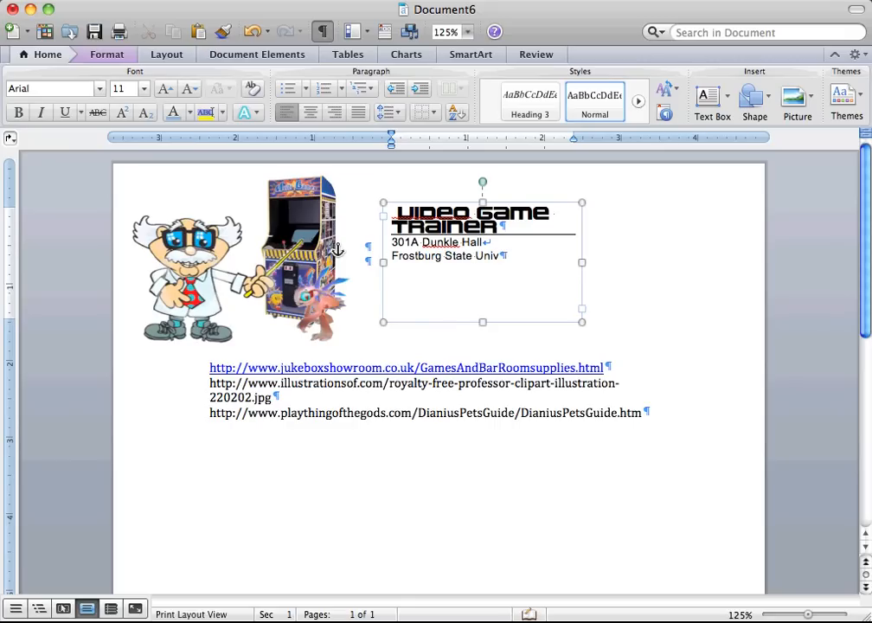
pyautogui.write('ersity')
pyautogui.press('Return')
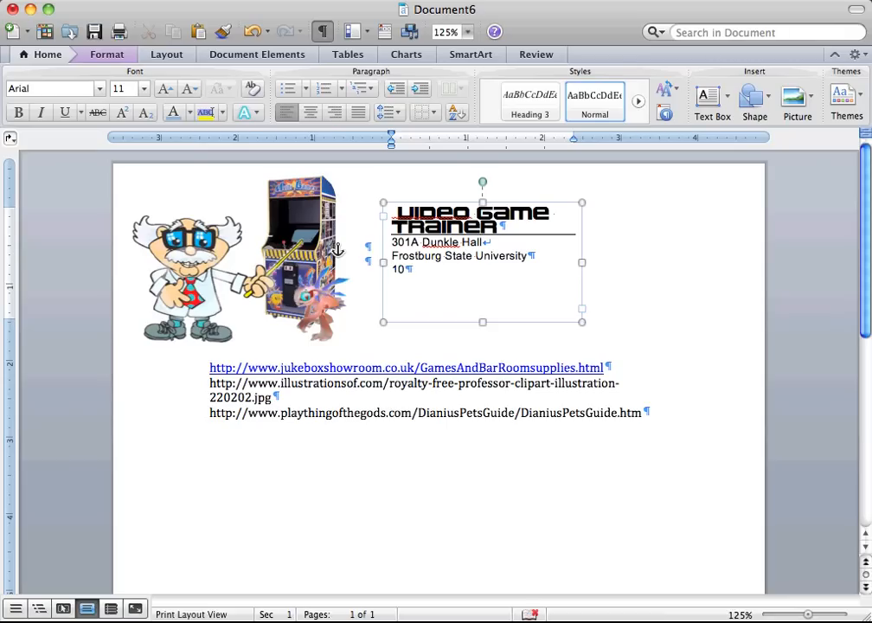
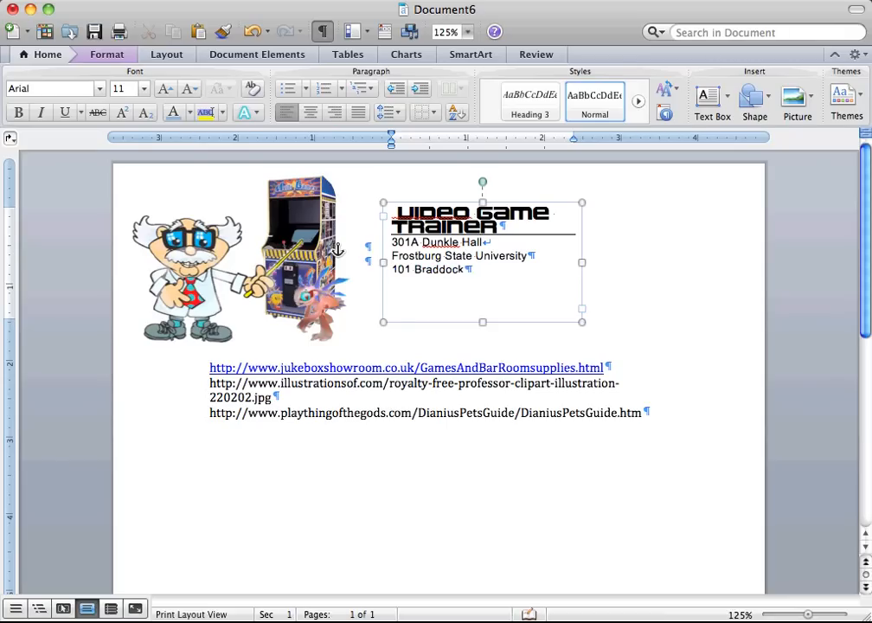
# Add the street line and the city, state and ZIP code line to the business address.
pyautogui.press('Return')
pyautogui.press('Return')
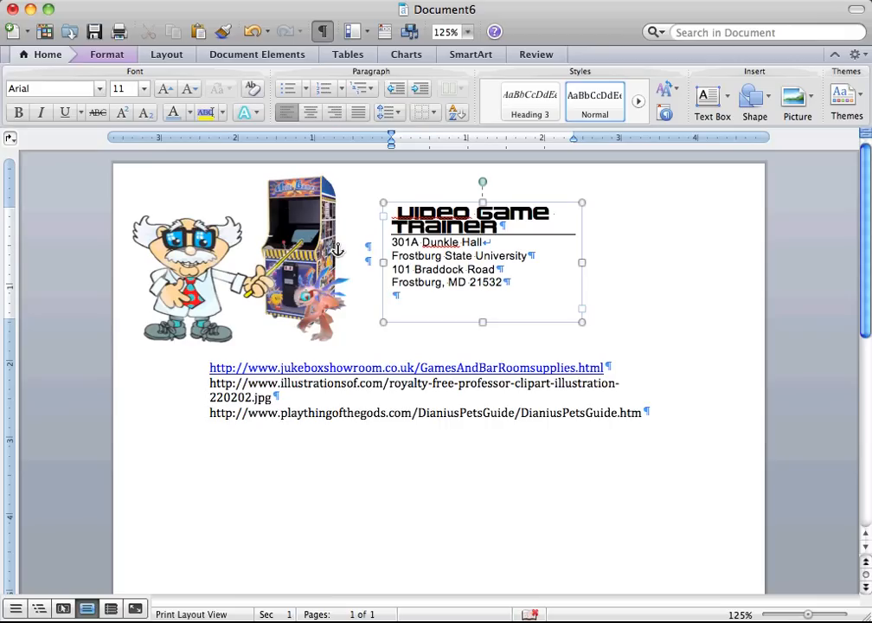
pyautogui.hotkey('shift', 'Return')
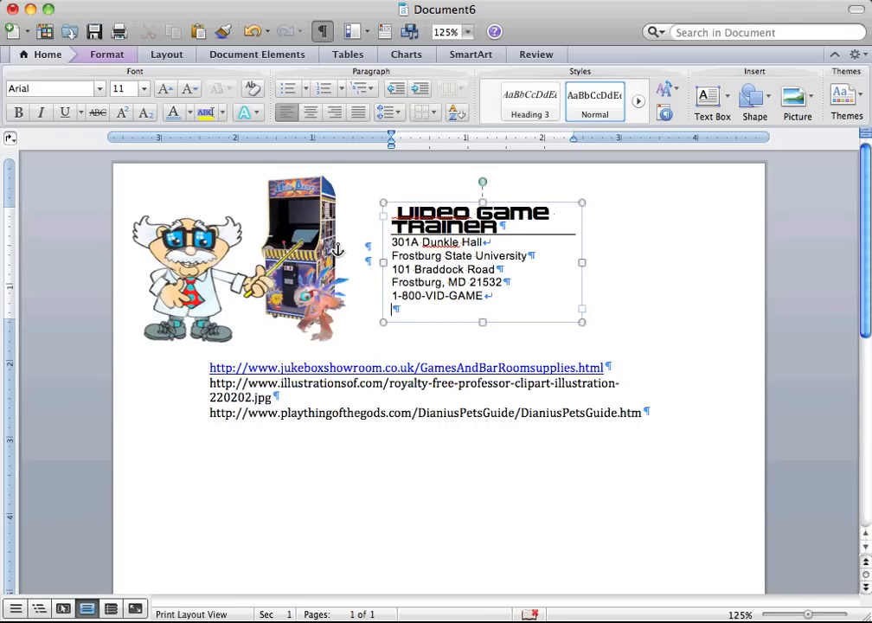
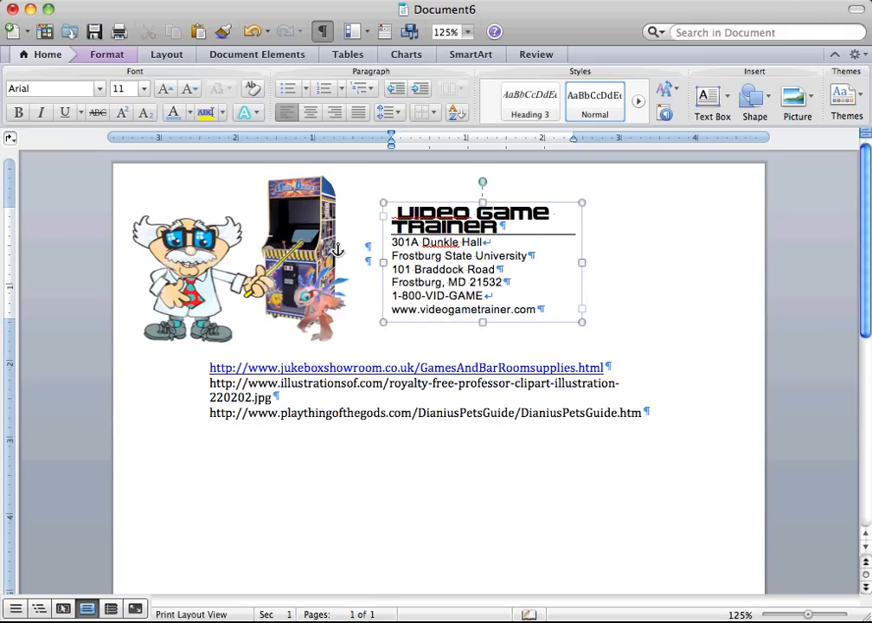
# Lengthen the text box to about 1.8" tall and add the contact e-mail address on a new line below the web address.
pyautogui.click(581, 325)
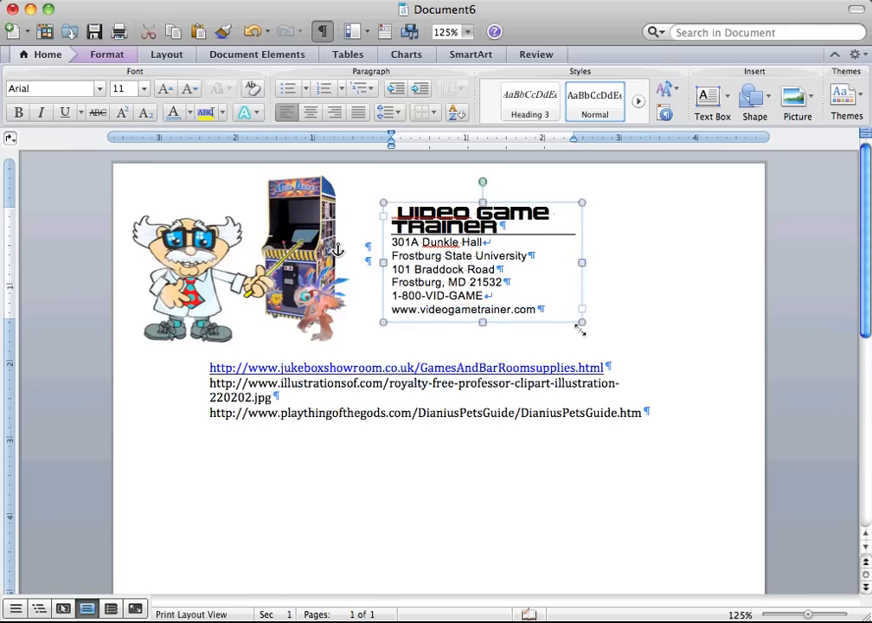
pyautogui.moveTo(579, 329); pyautogui.dragTo(581, 347)
pyautogui.click(538, 310)
pyautogui.hotkey('shift', 'Return')
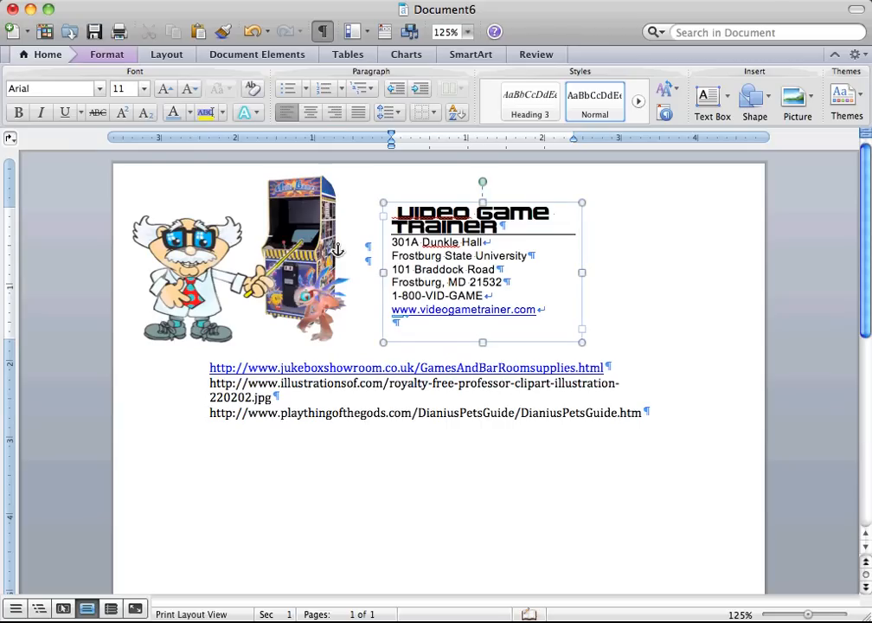
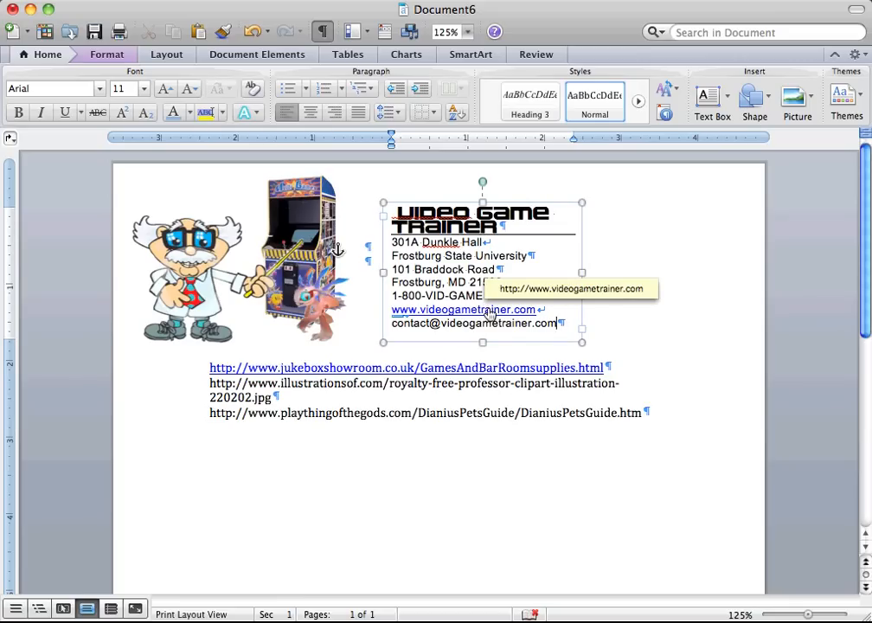
pyautogui.rightClick(489, 311)
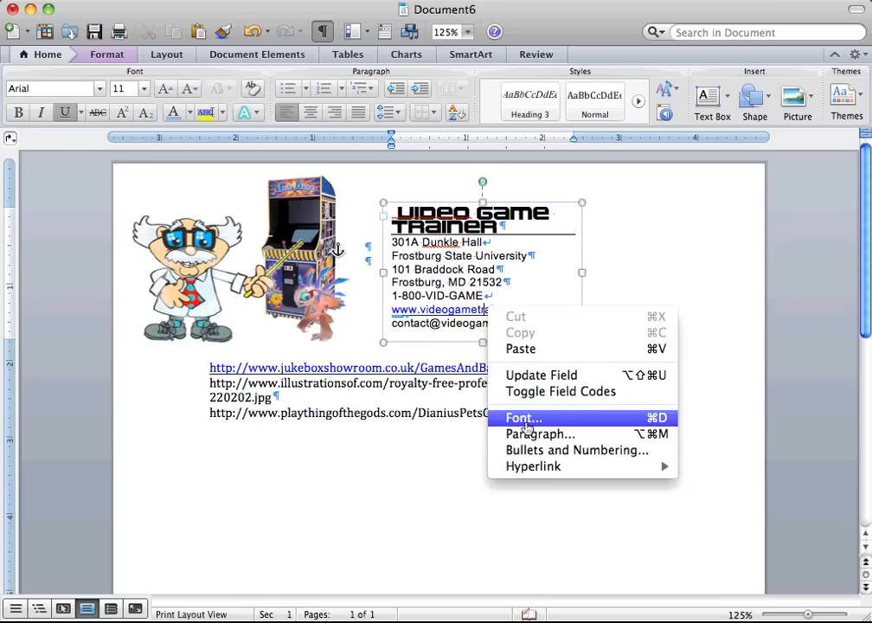
pyautogui.moveTo(532, 468)
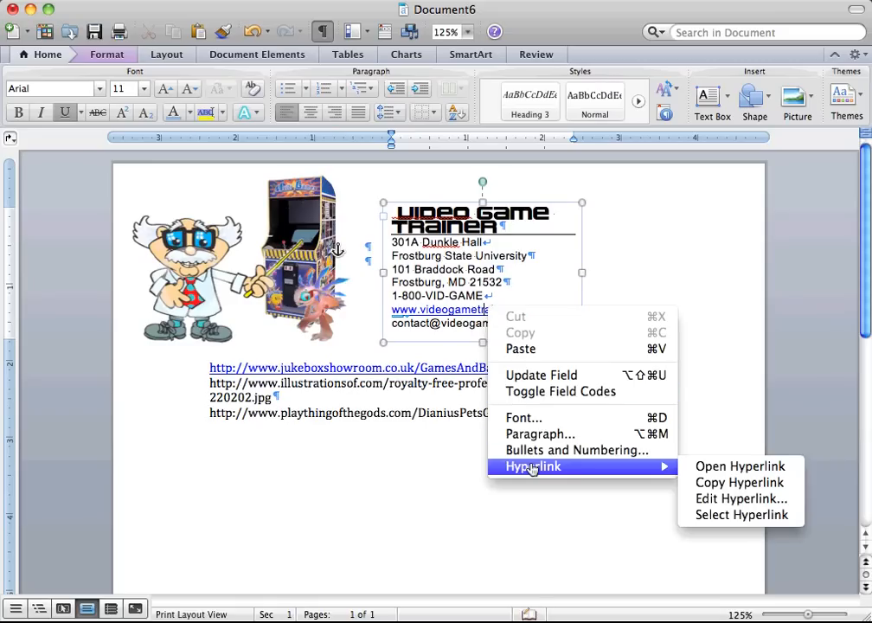
pyautogui.click(705, 498)
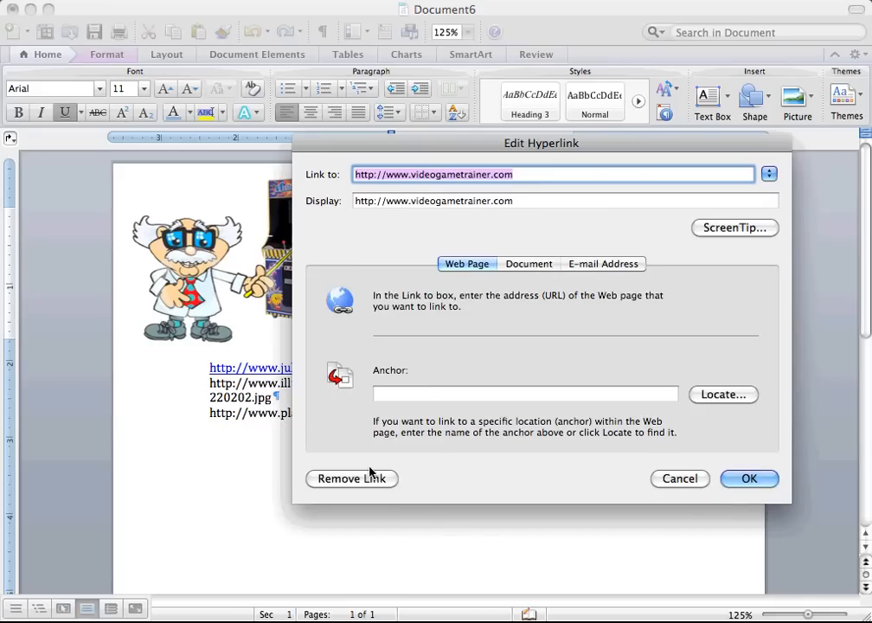
pyautogui.click(363, 482)
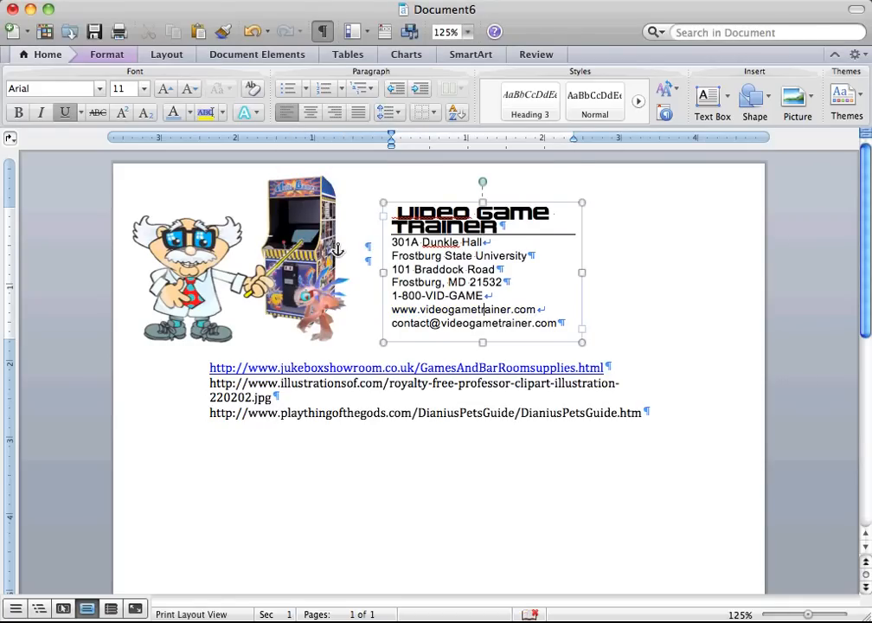
# Move the contact text box up and closer to the arcade machine, and shift the creature picture slightly toward the text box.
pyautogui.moveTo(541, 204); pyautogui.dragTo(523, 183)
pyautogui.moveTo(535, 338); pyautogui.dragTo(326, 336)
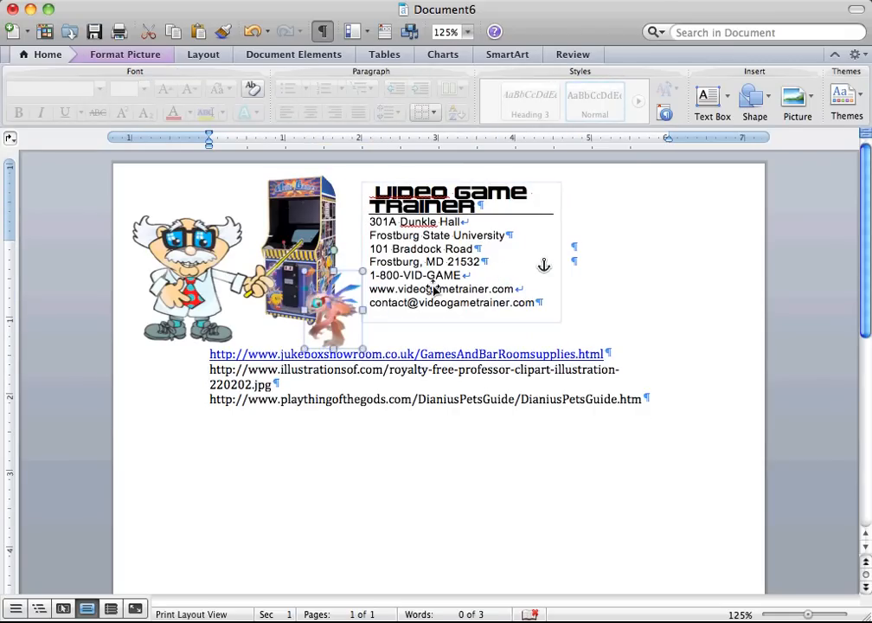
# Check the fill color and line color settings of the contact text box in its Format Shape options.
pyautogui.click(495, 201)
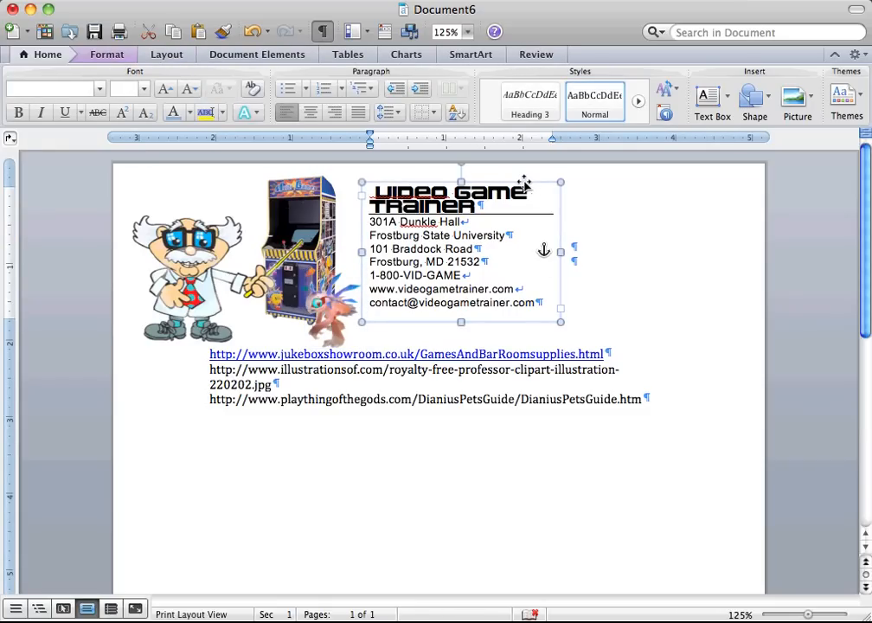
pyautogui.click(92, 63)
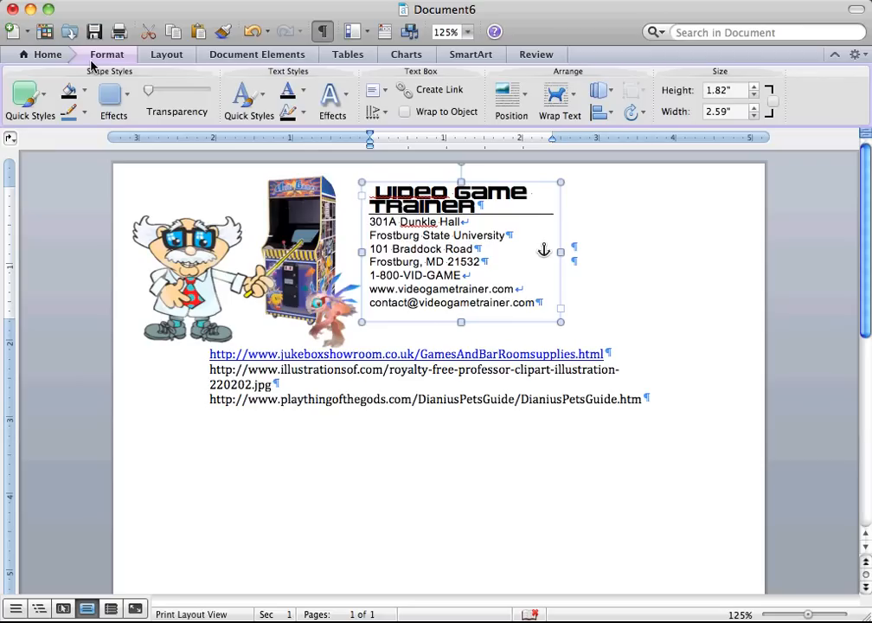
pyautogui.rightClick(520, 183)
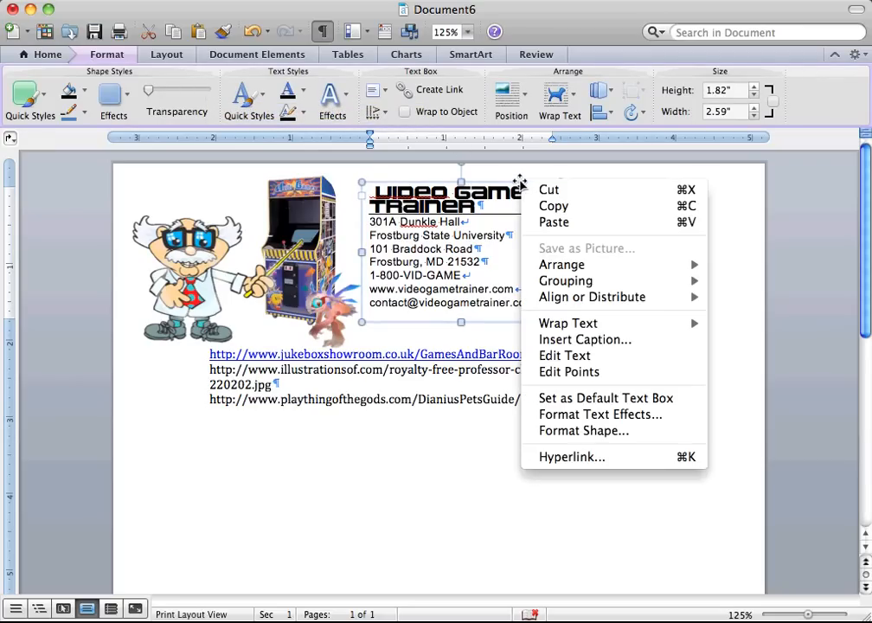
pyautogui.click(623, 430)
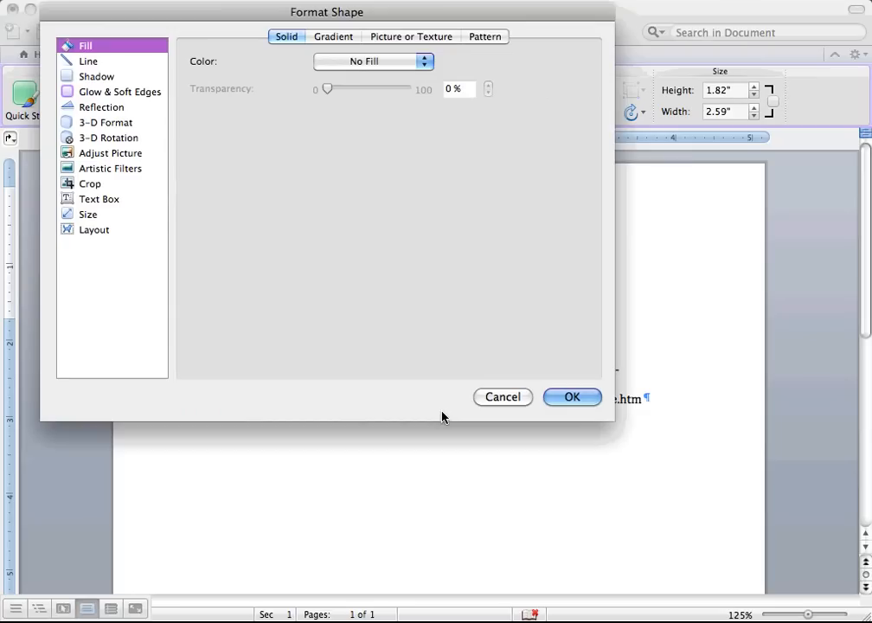
pyautogui.click(343, 65)
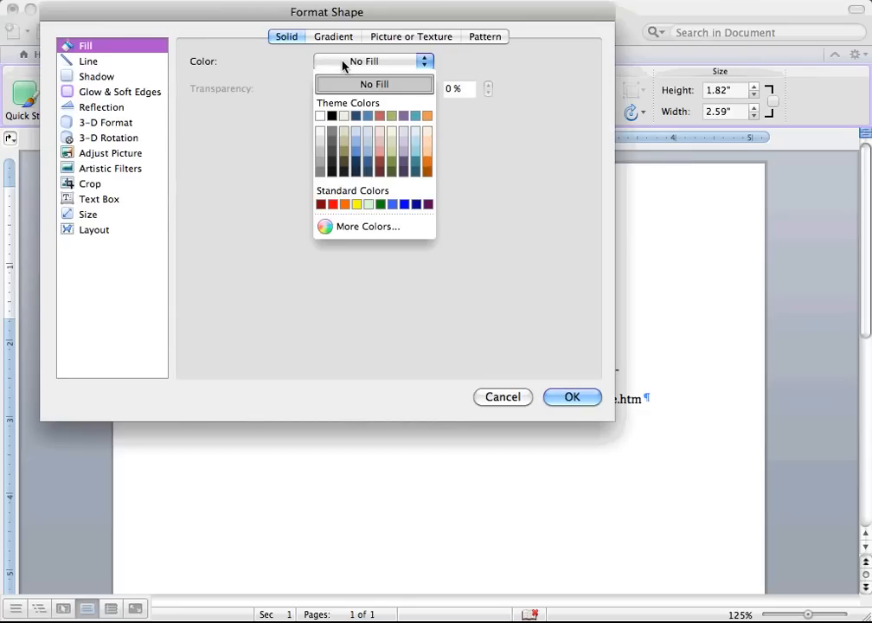
pyautogui.click(343, 65)
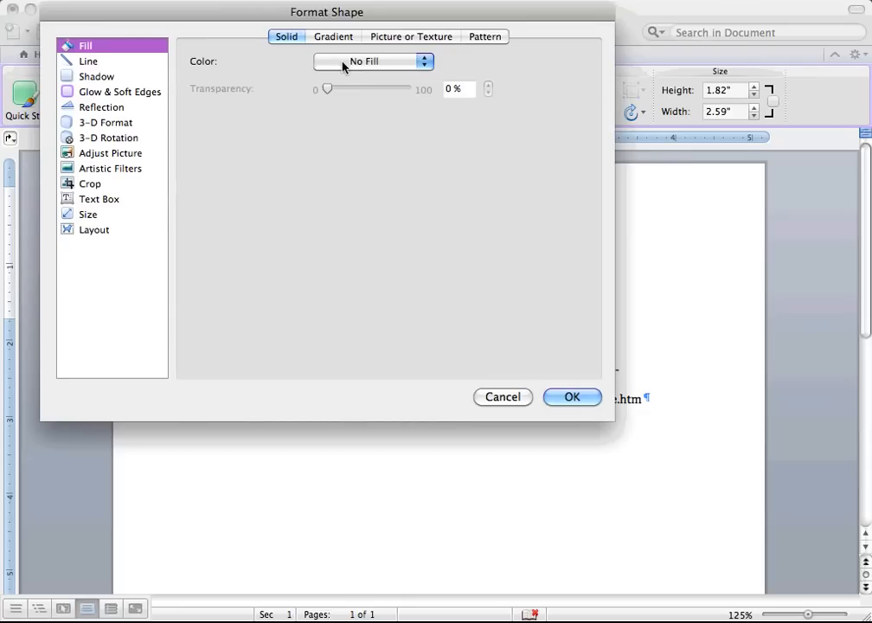
pyautogui.click(90, 62)
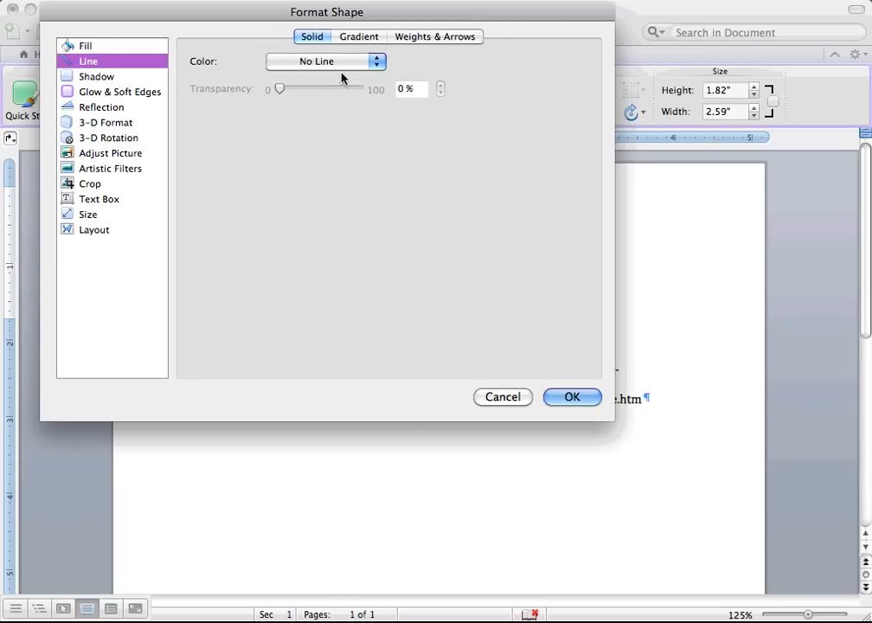
pyautogui.click(569, 397)
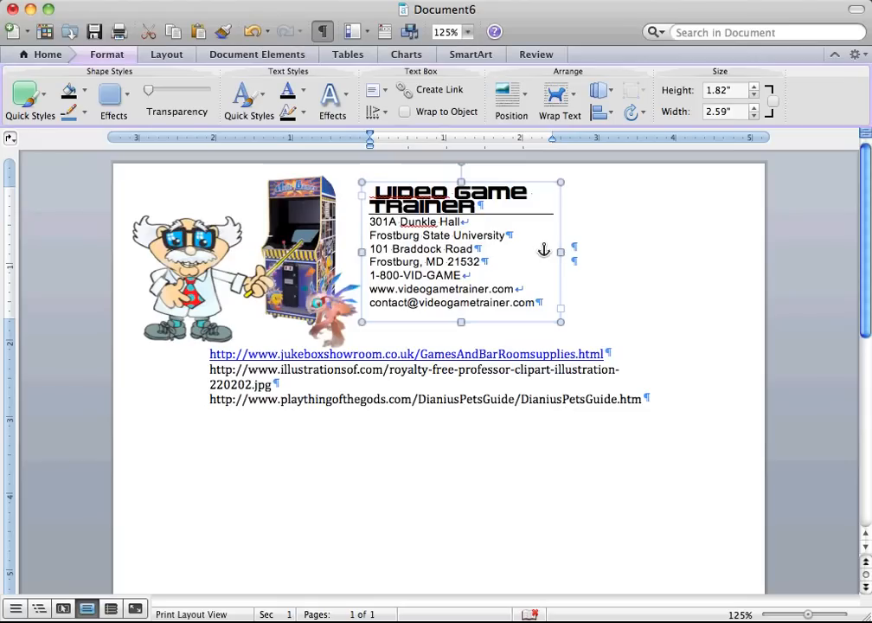
# Insert a long run of blank lines beside and below the letterhead to push the image source links down the page.
pyautogui.click(574, 249)
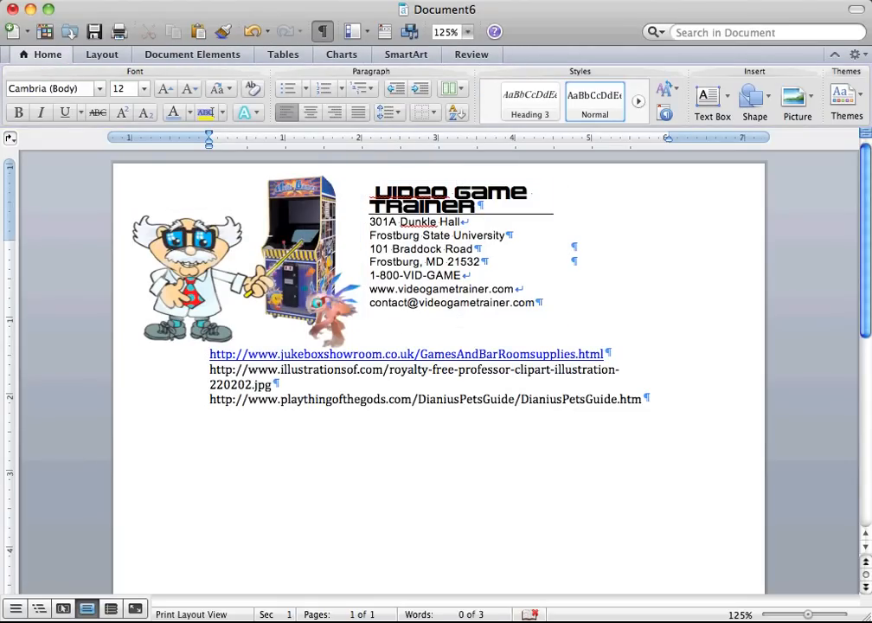
pyautogui.press('Return')
pyautogui.press('Return')
pyautogui.press('Return')
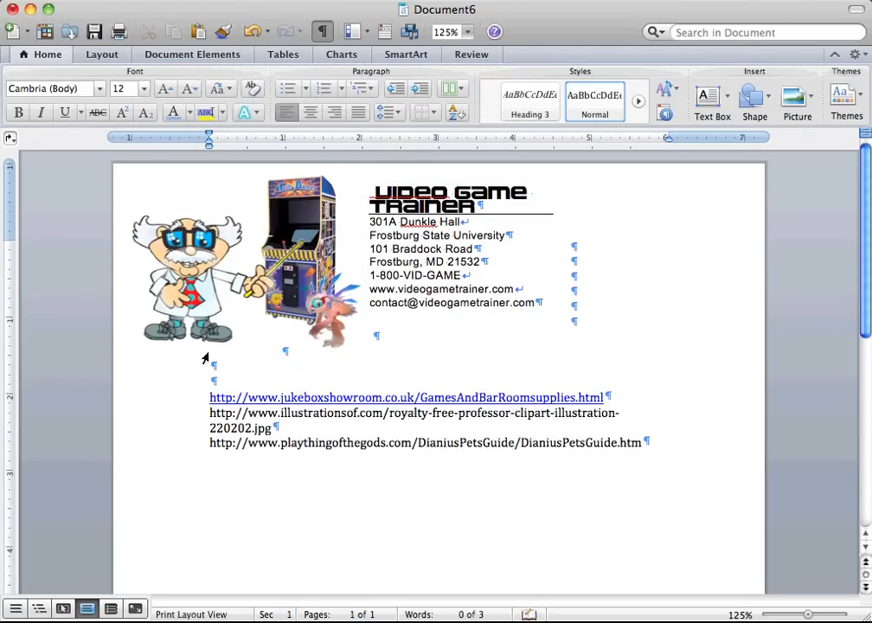
pyautogui.press('Return')
pyautogui.press('Return')
pyautogui.press('Return')
pyautogui.press('Return')
pyautogui.press('Return')
pyautogui.press('Return')
pyautogui.press('Return')
pyautogui.press('Return')
pyautogui.press('Return')
pyautogui.press('Return')
pyautogui.press('Return')
pyautogui.press('Return')
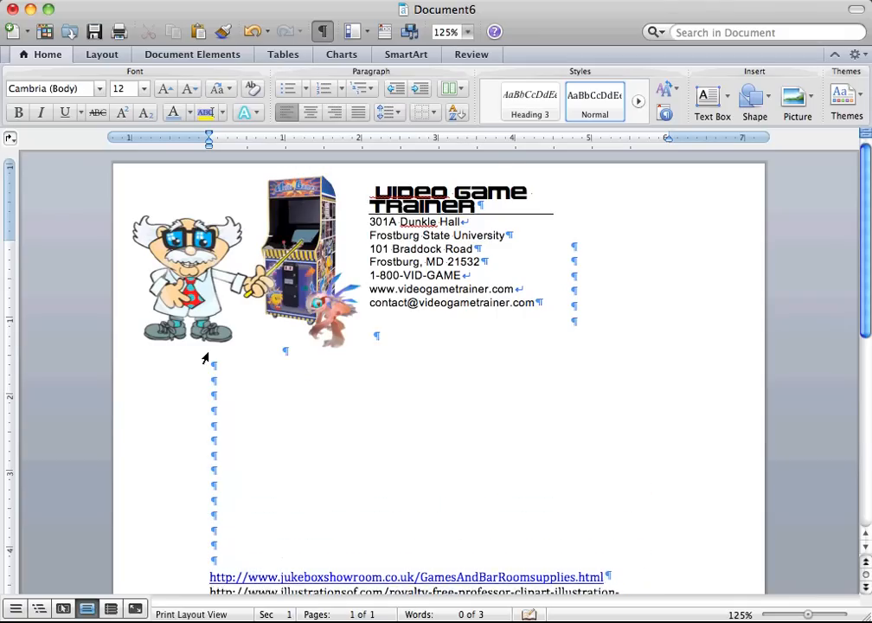
pyautogui.press('Return')
pyautogui.press('Return')
# Place the insertion point on the second-to-last blank line above the image source links.
pyautogui.press('Up')
pyautogui.press('Up')
pyautogui.press('Up')
pyautogui.press('Up')
pyautogui.press('Up')
pyautogui.press('Up')
pyautogui.press('Up')
pyautogui.press('Up')
pyautogui.press('Up')
pyautogui.press('Up')
pyautogui.press('Up')
pyautogui.press('Up')
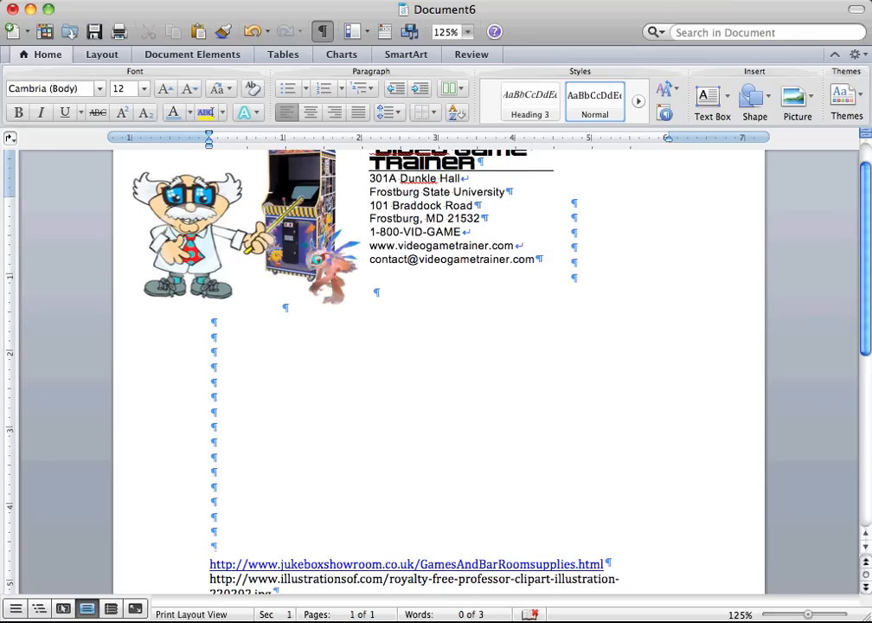
pyautogui.press('Down')
pyautogui.press('Down')
pyautogui.press('Down')
pyautogui.press('Down')
pyautogui.press('Down')
pyautogui.press('Down')
pyautogui.press('Down')
pyautogui.press('Down')
pyautogui.press('Down')
pyautogui.press('Down')
pyautogui.press('Down')
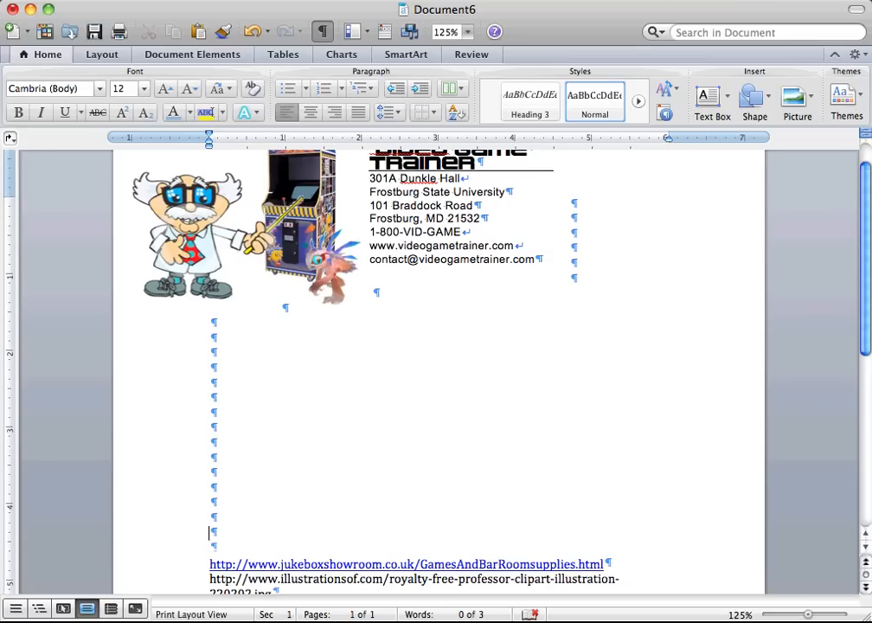